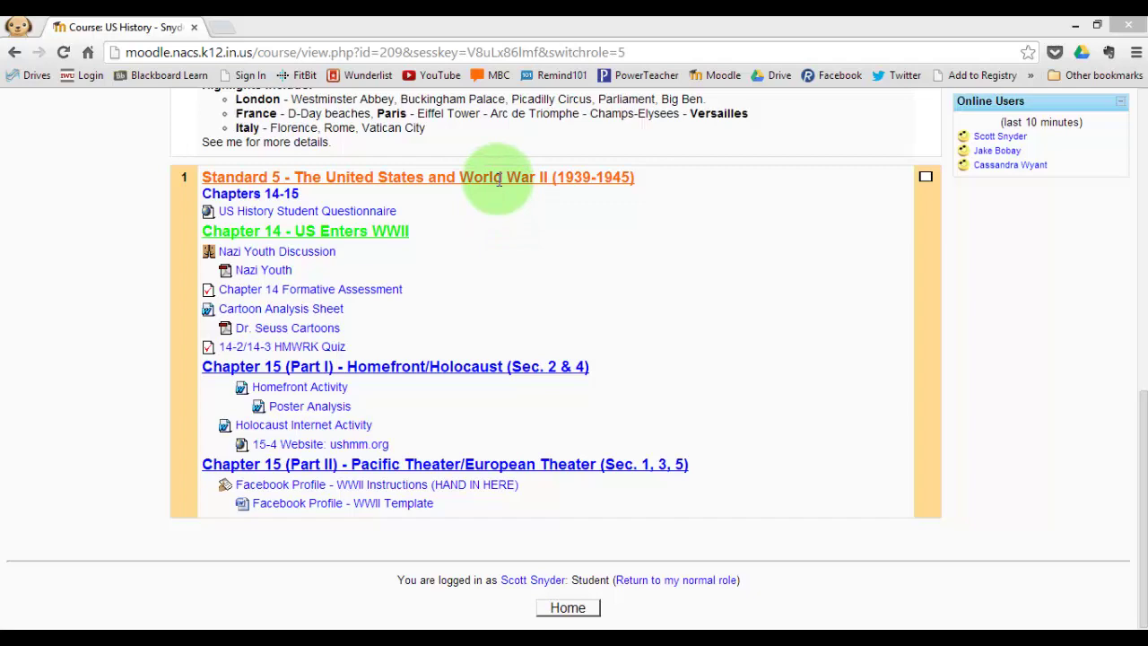
Look over the US History course page, view the "Facebook Profile - WWII Instructions (HAND IN HERE)" assignment, and return to the course page.
scroll(489, 188, up, 10)
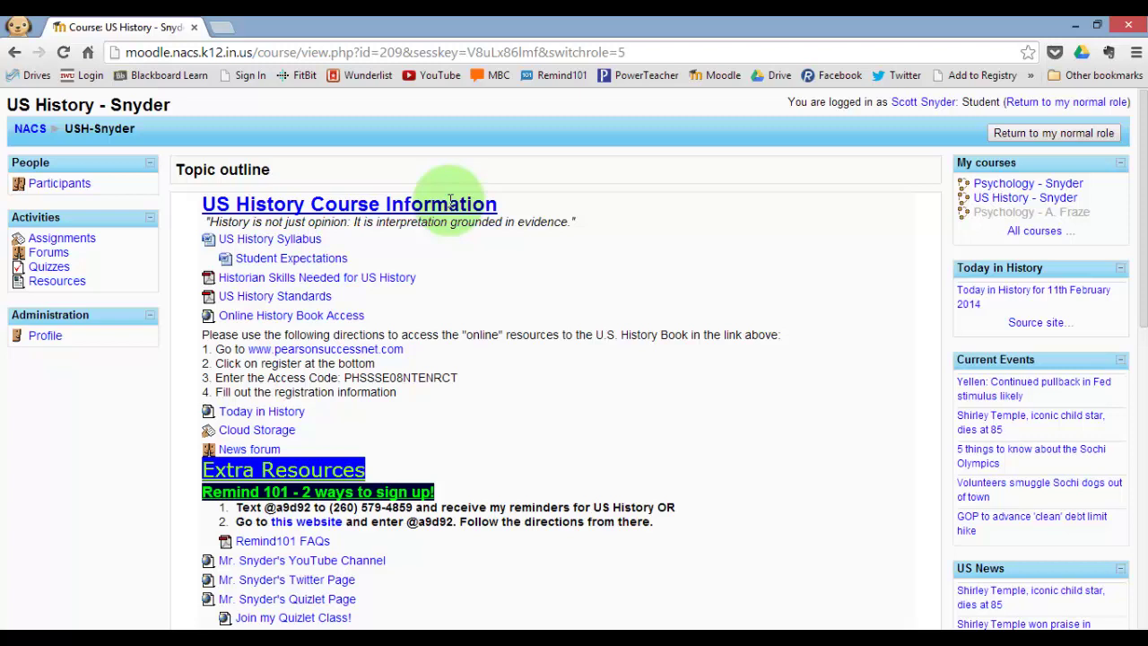
right_click(525, 333)
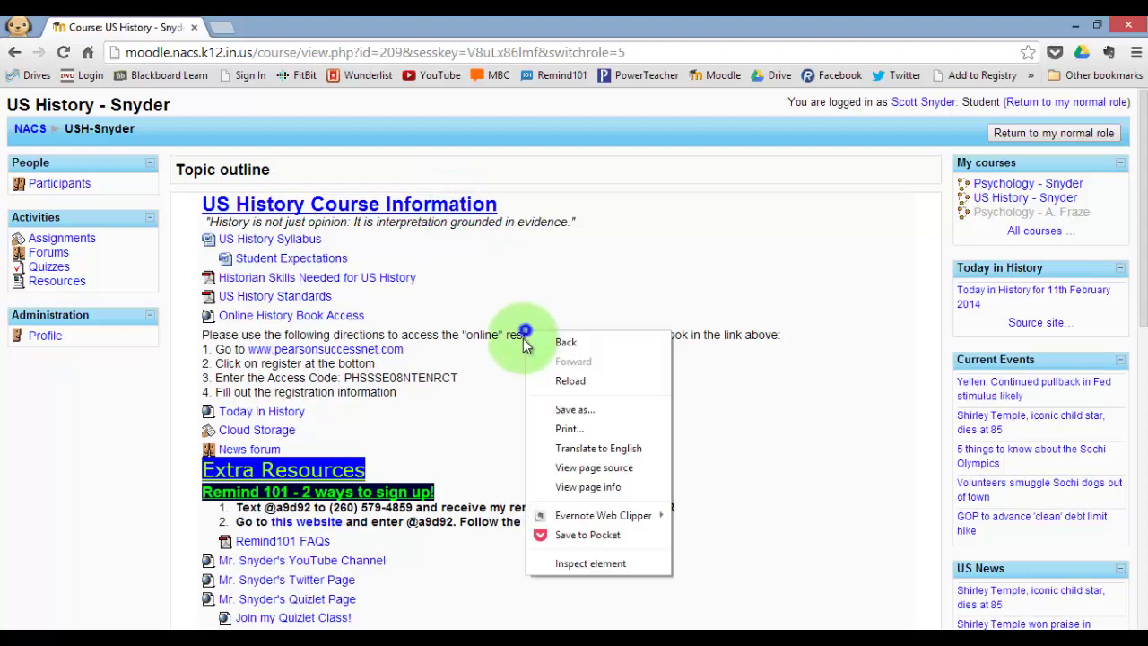
scroll(511, 350, down, 10)
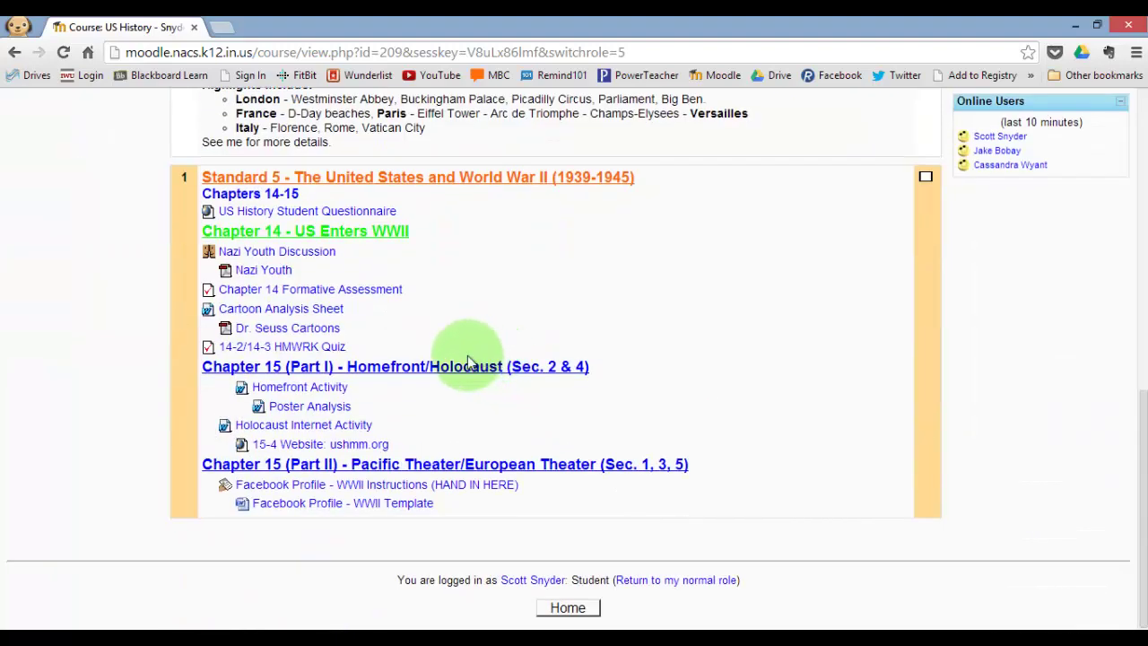
click(314, 486)
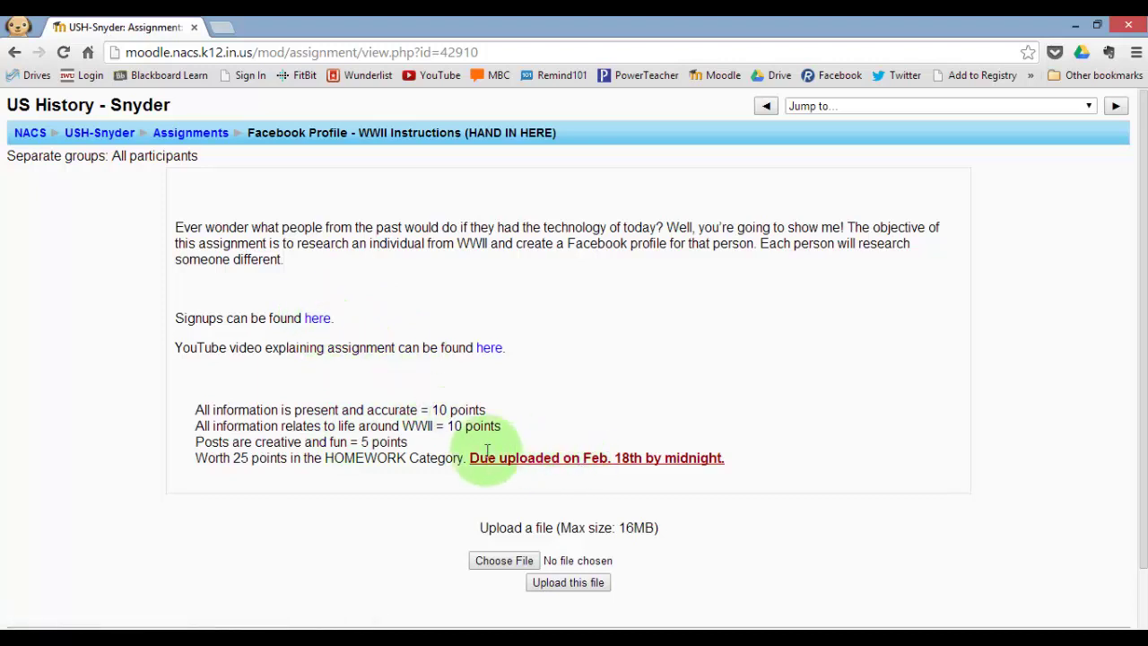
click(12, 55)
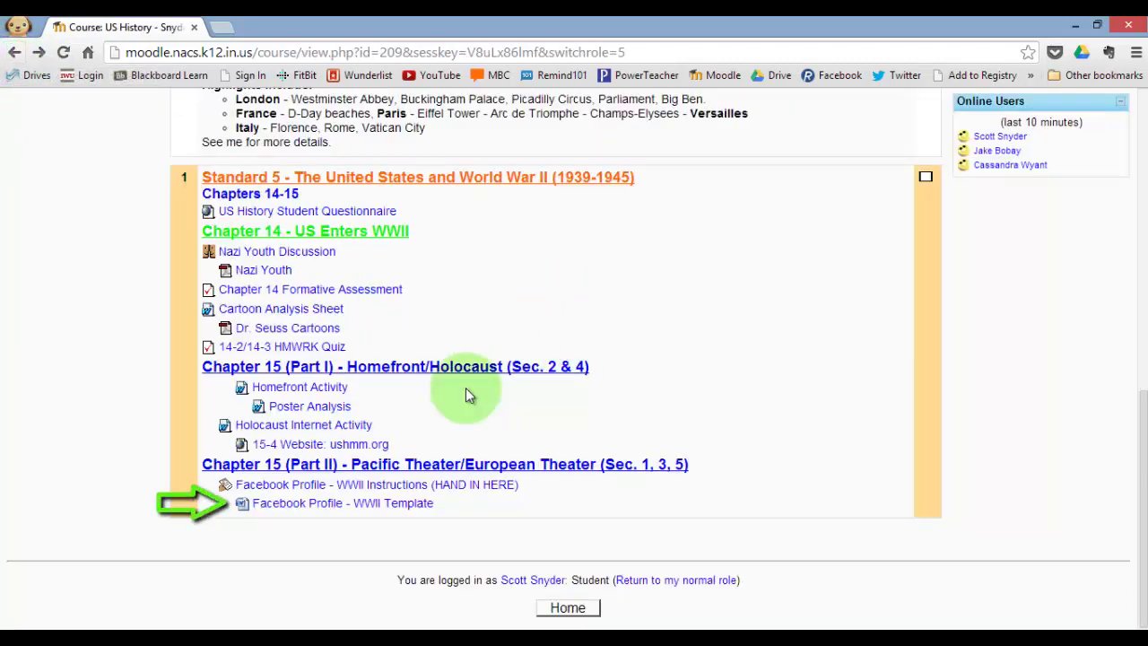
Download the "Facebook Profile - WWII Template" as a Word document named Facebook_Profile_-_Historical into the Downloads folder.
click(325, 501)
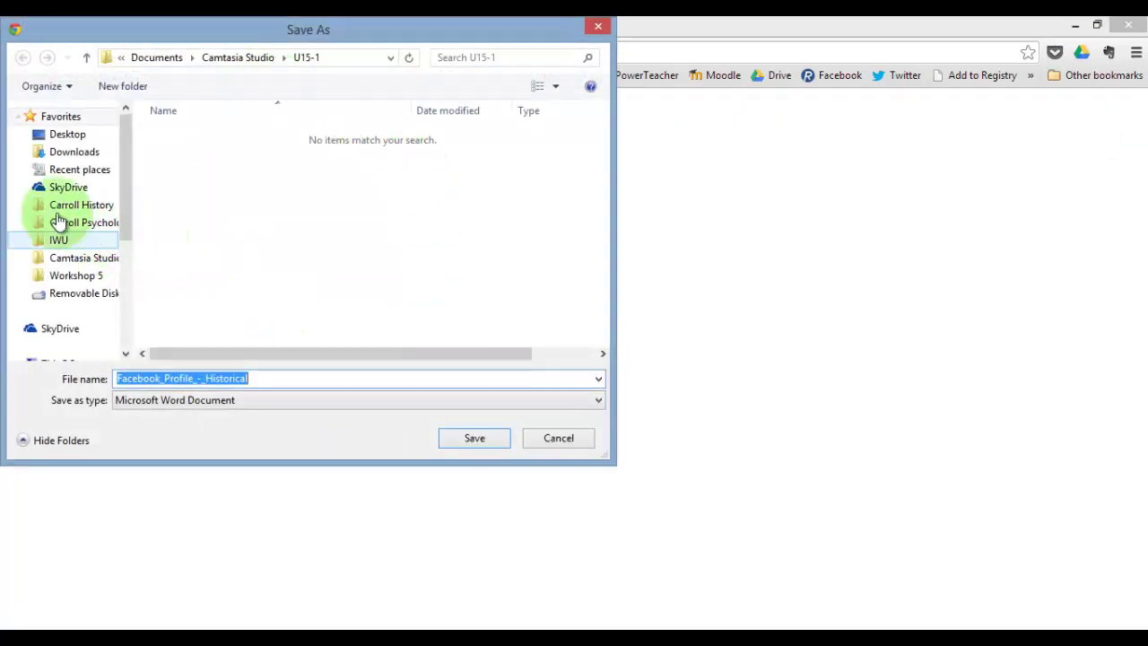
click(74, 151)
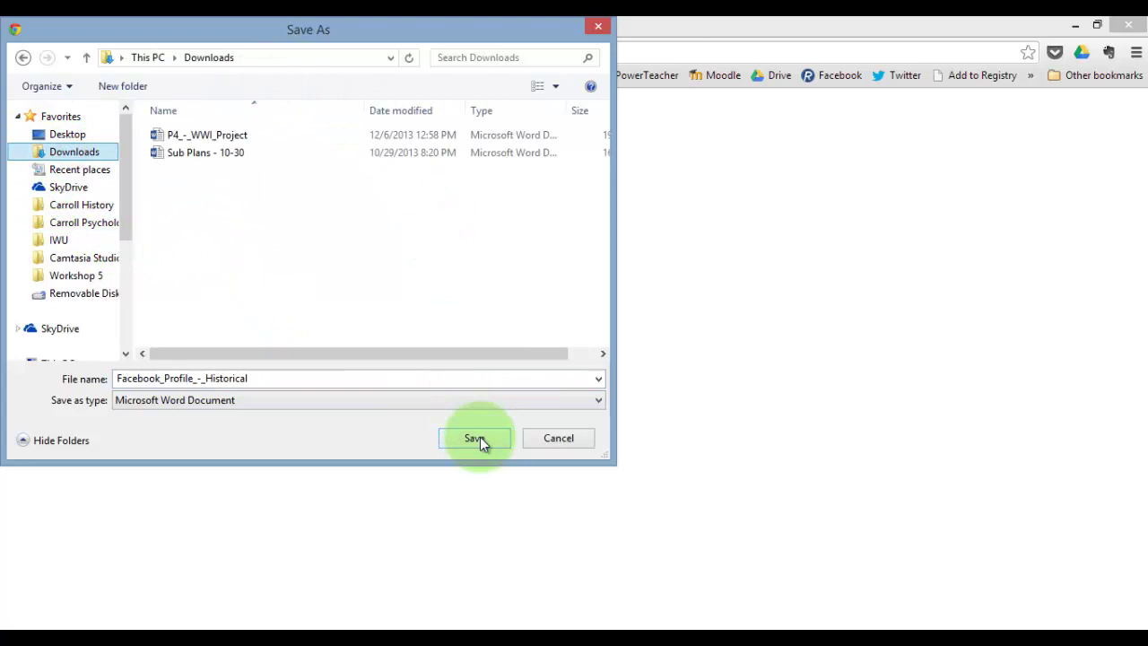
click(475, 437)
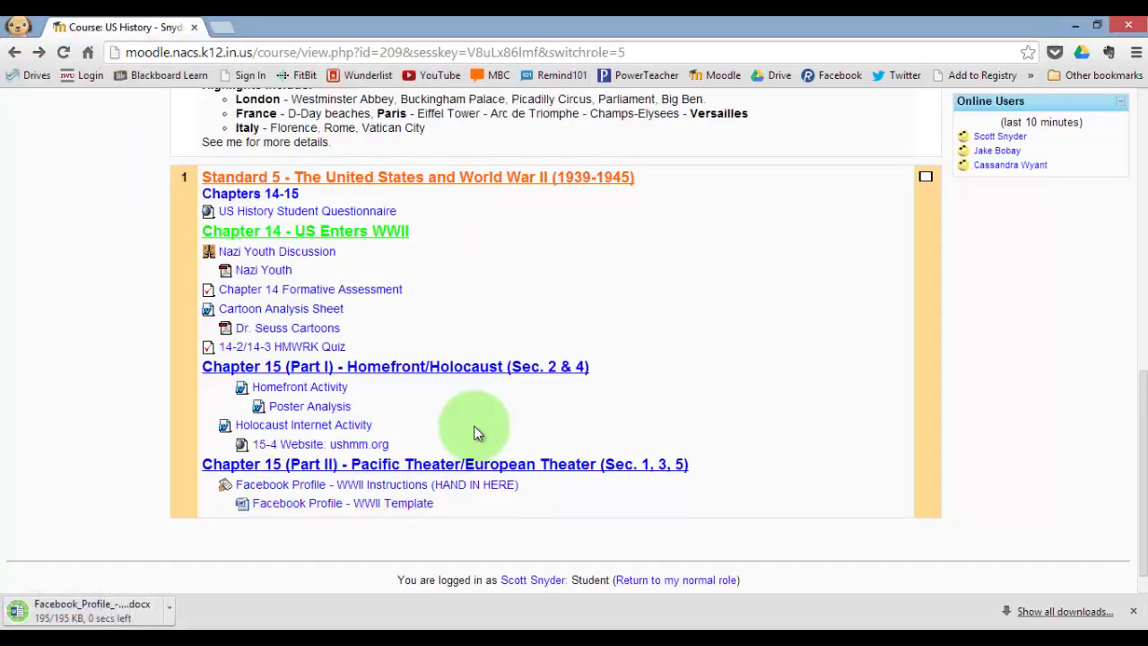
Open the downloaded Facebook_Profile template in Word, enable editing, and maximize its window.
click(56, 617)
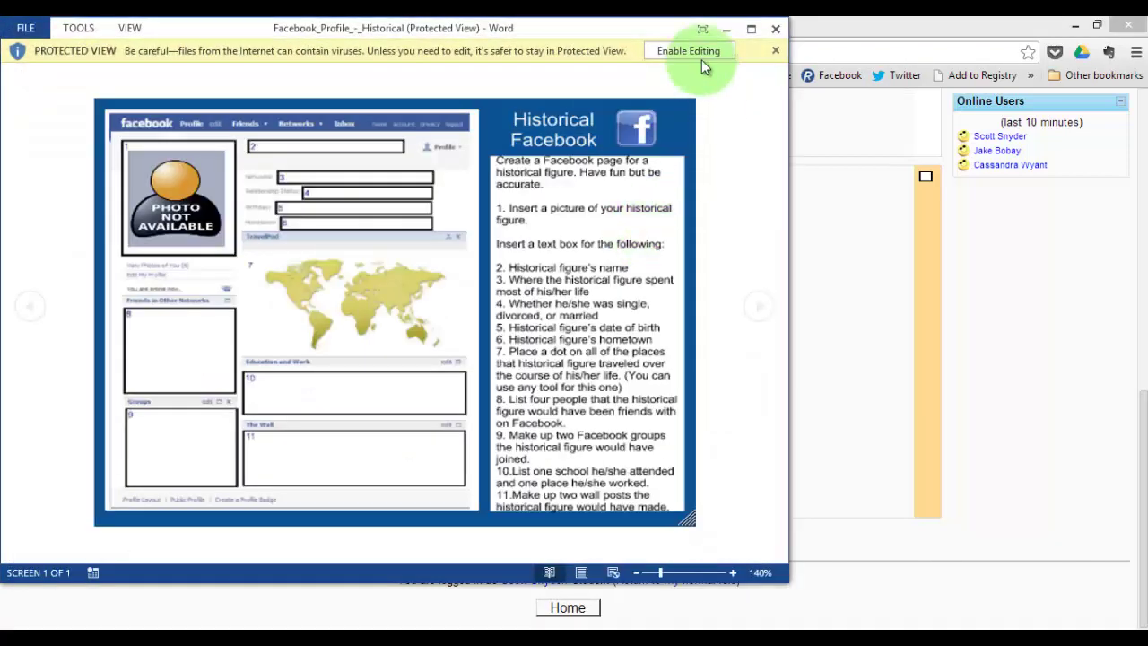
click(701, 53)
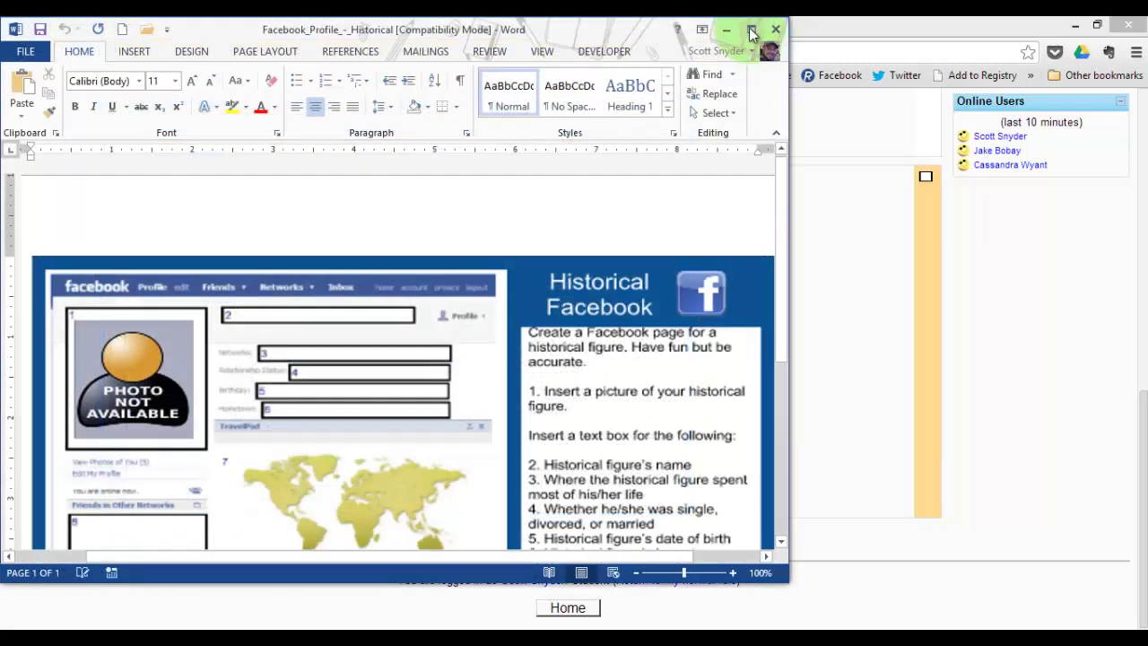
click(752, 27)
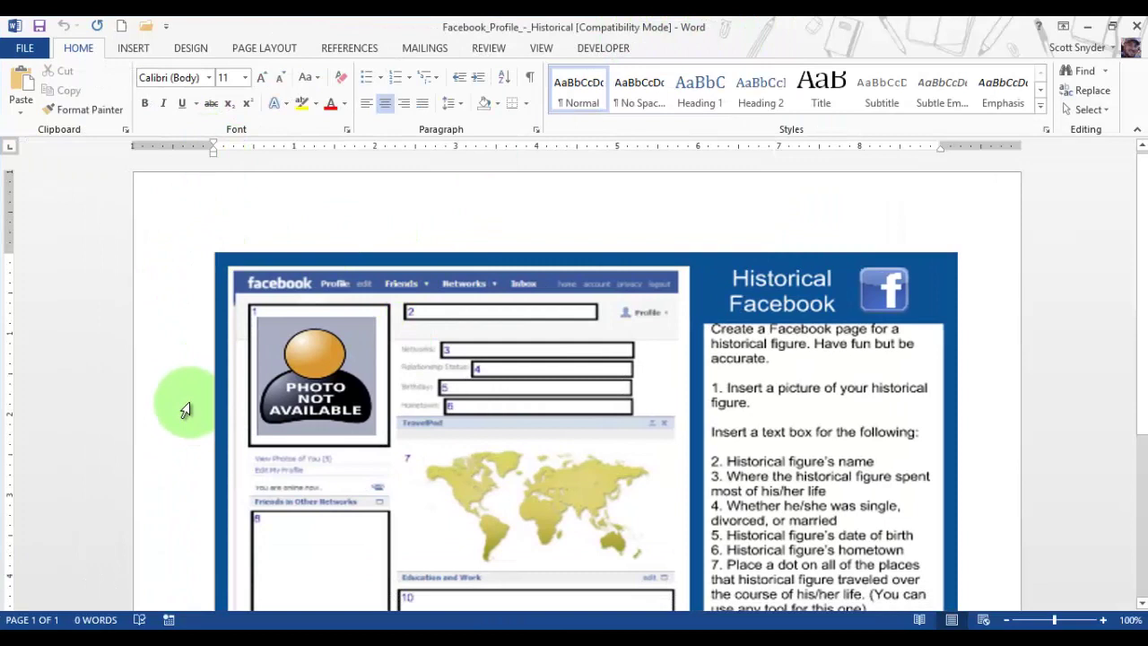
Examine the template's numbered profile boxes and the Historical Facebook instructions beside them.
click(933, 299)
right_click(993, 348)
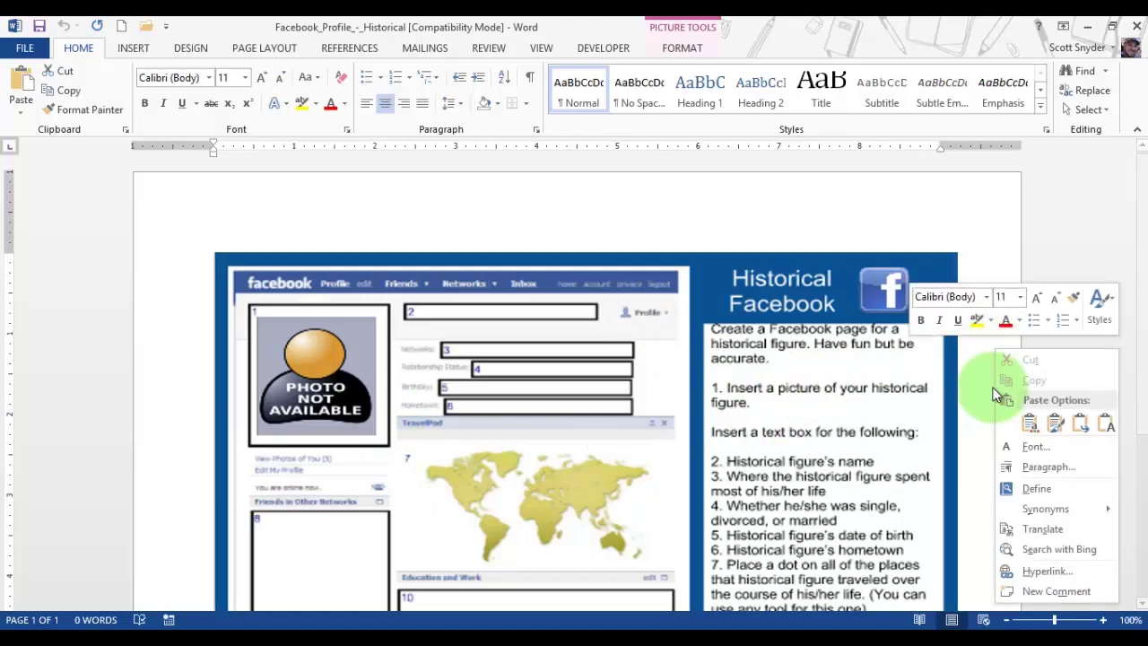
scroll(974, 397, down, 5)
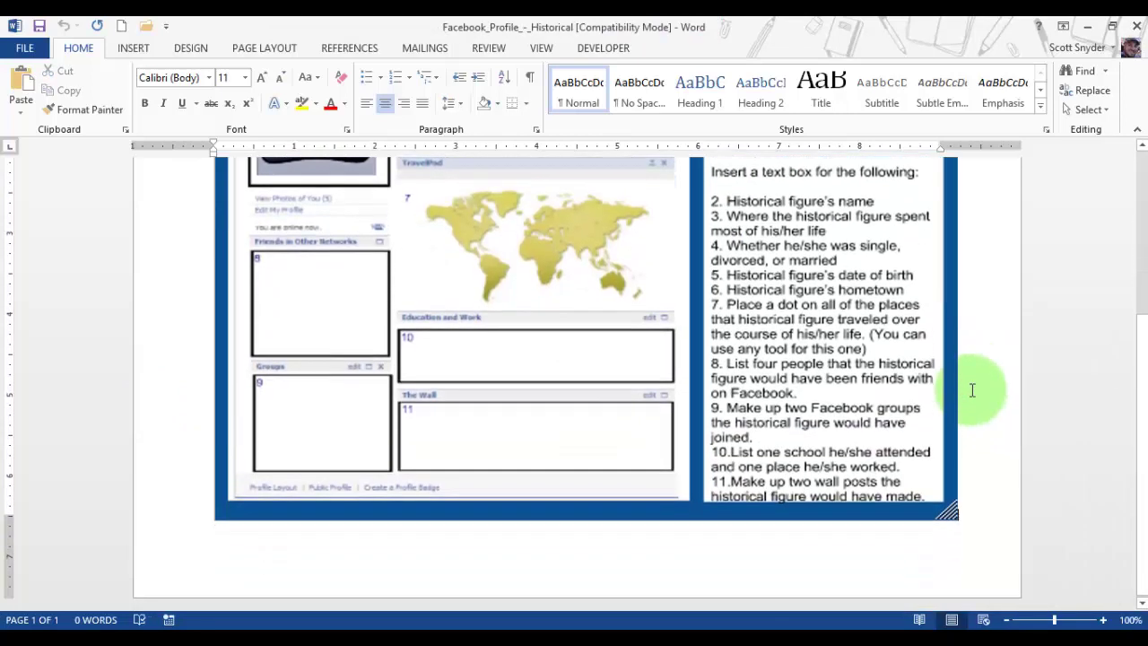
scroll(969, 389, up, 6)
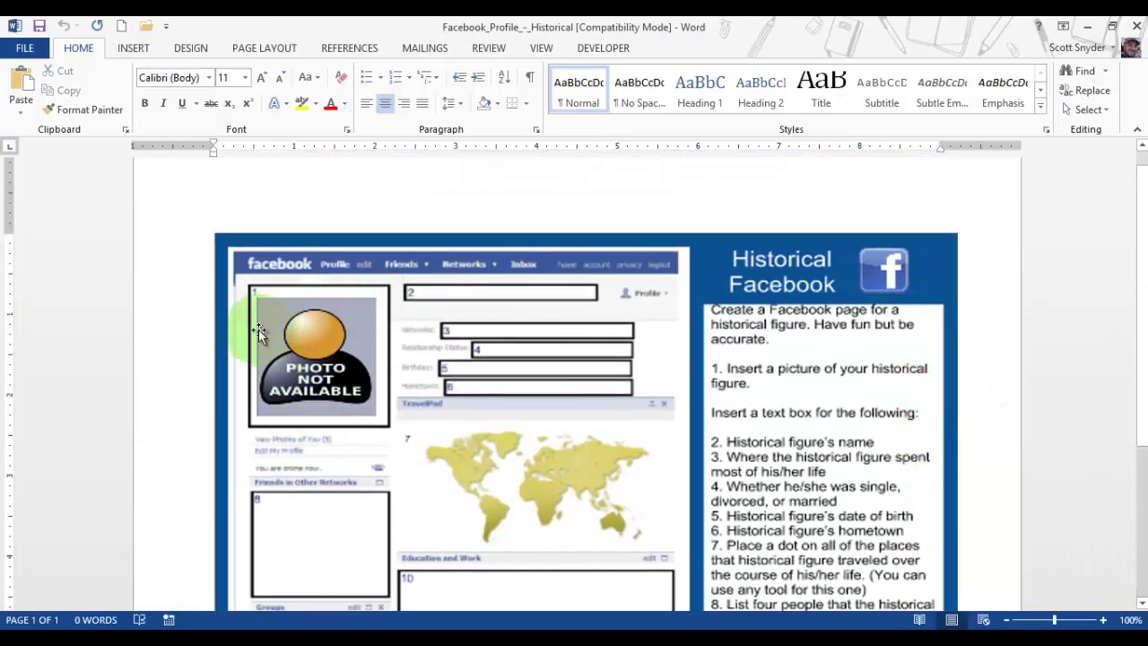
scroll(289, 325, down, 2)
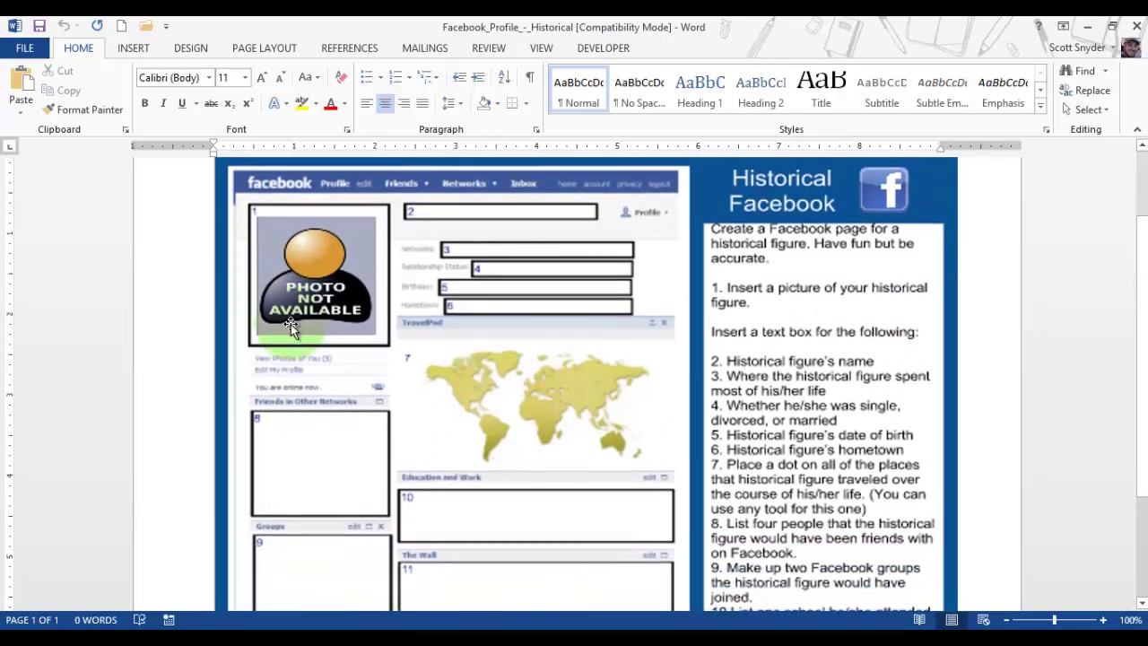
scroll(290, 324, down, 1)
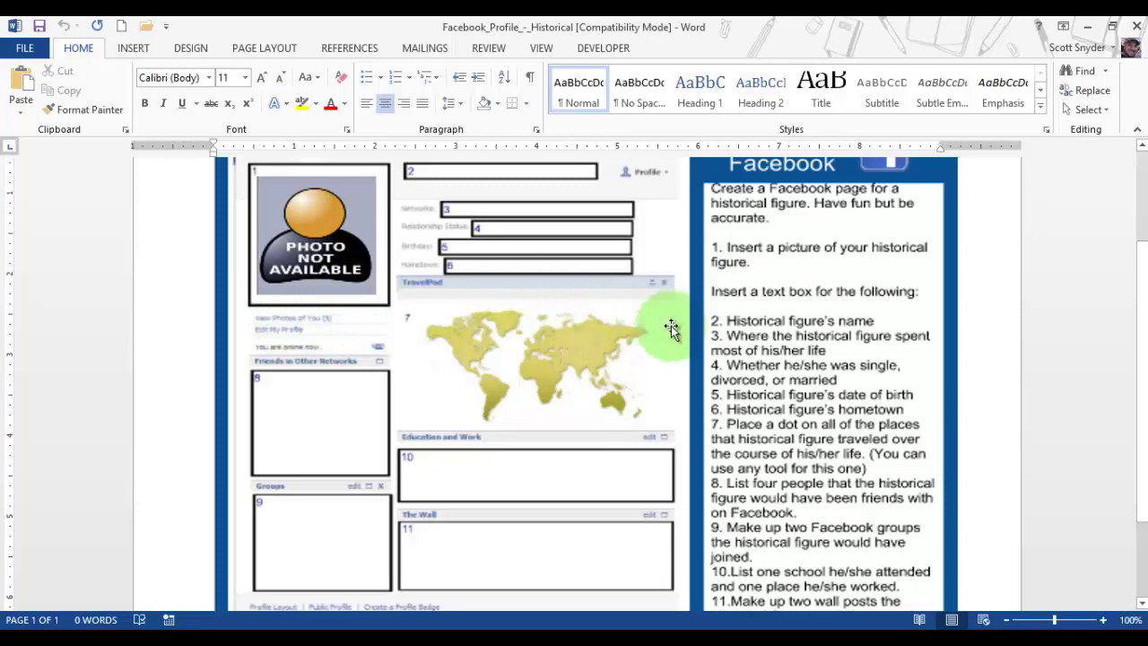
Enlarge the template to 170% to inspect the numbered profile boxes, and reduce the document zoom to 130%.
click(1104, 620)
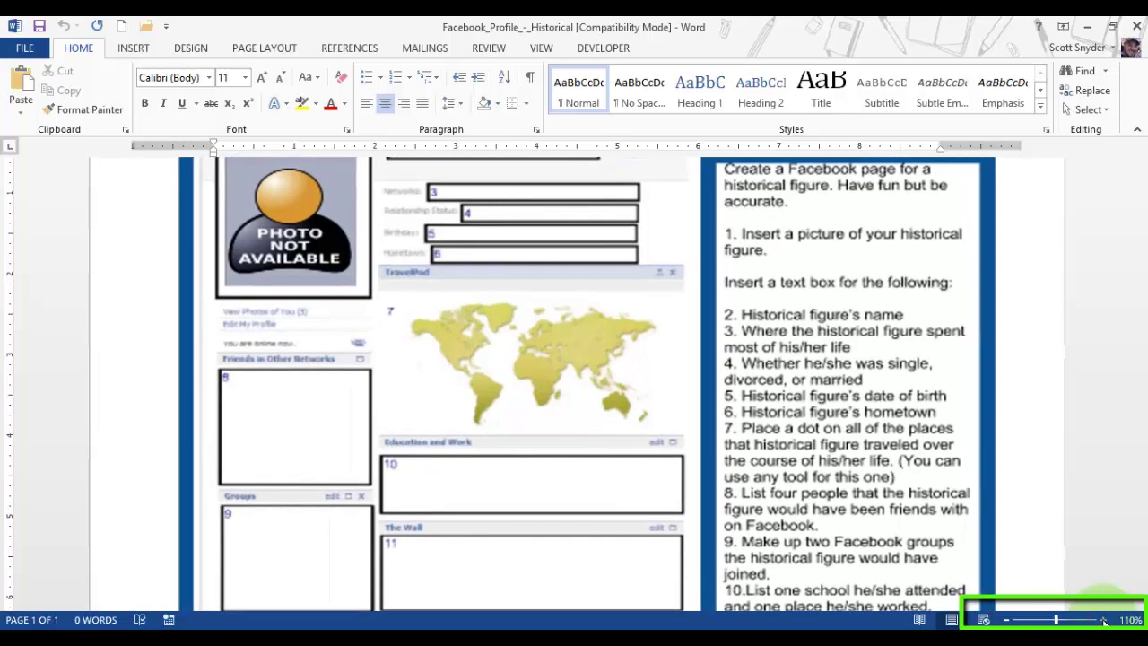
click(1105, 620)
click(1104, 620)
click(1104, 620)
click(1104, 620)
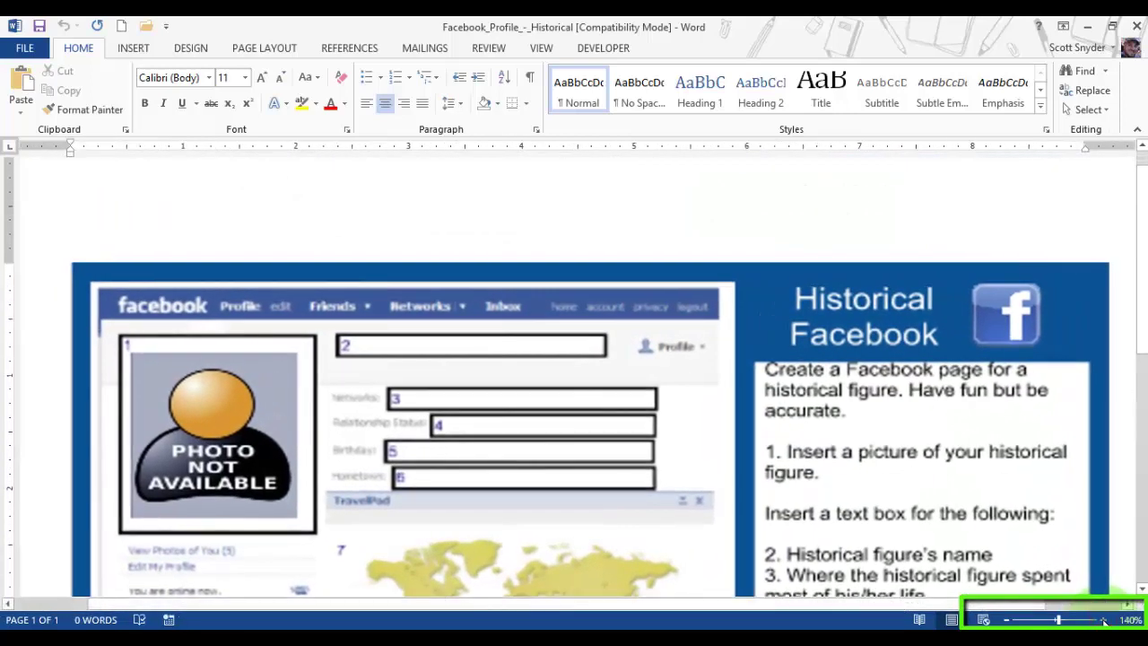
click(1104, 620)
click(1104, 620)
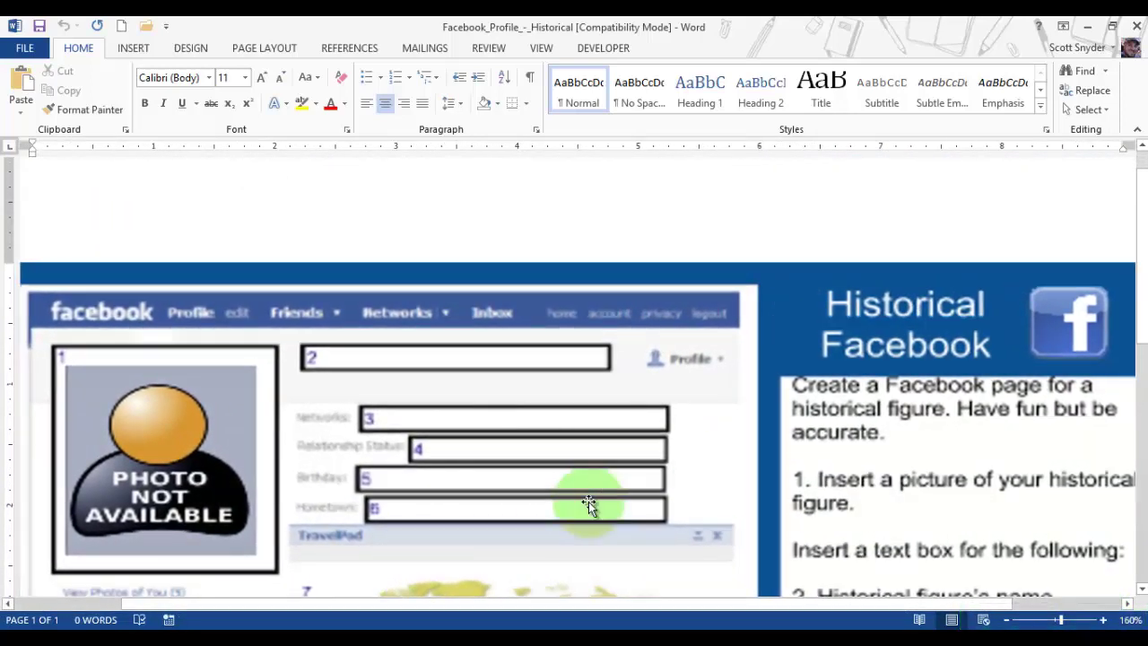
click(1104, 619)
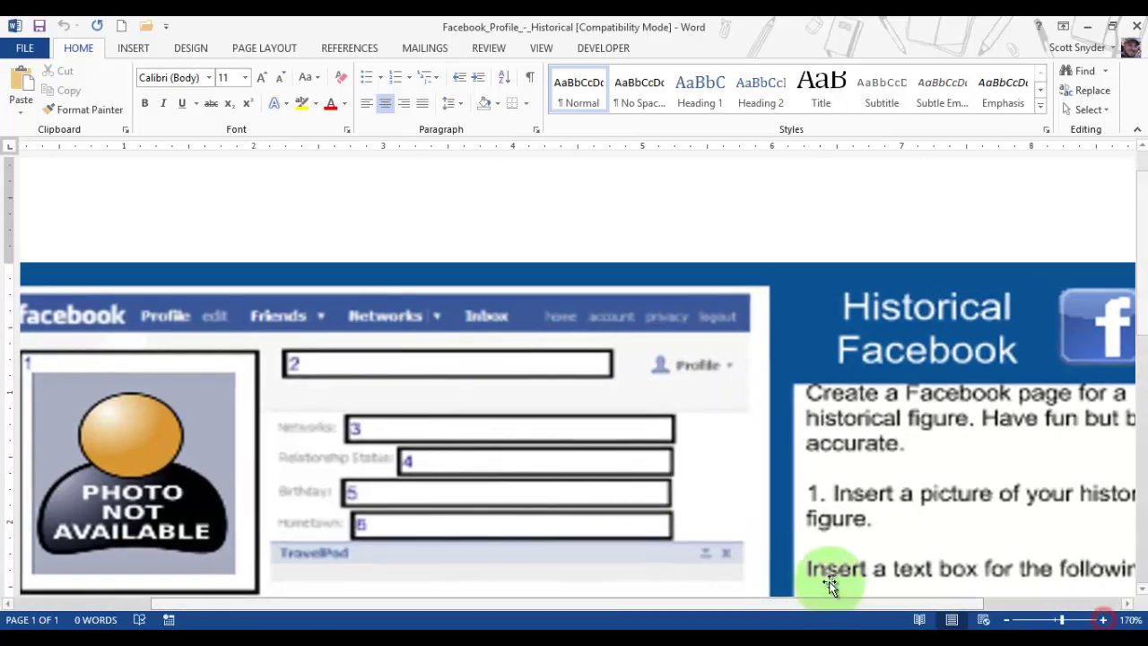
drag(823, 604, 743, 603)
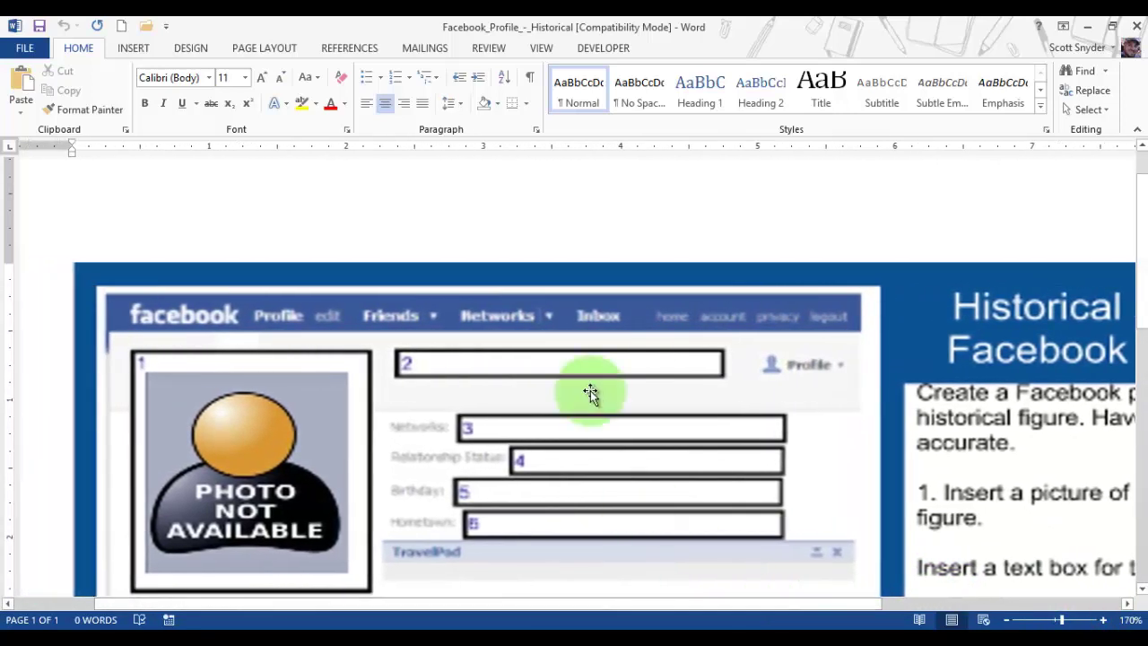
scroll(590, 391, down, 3)
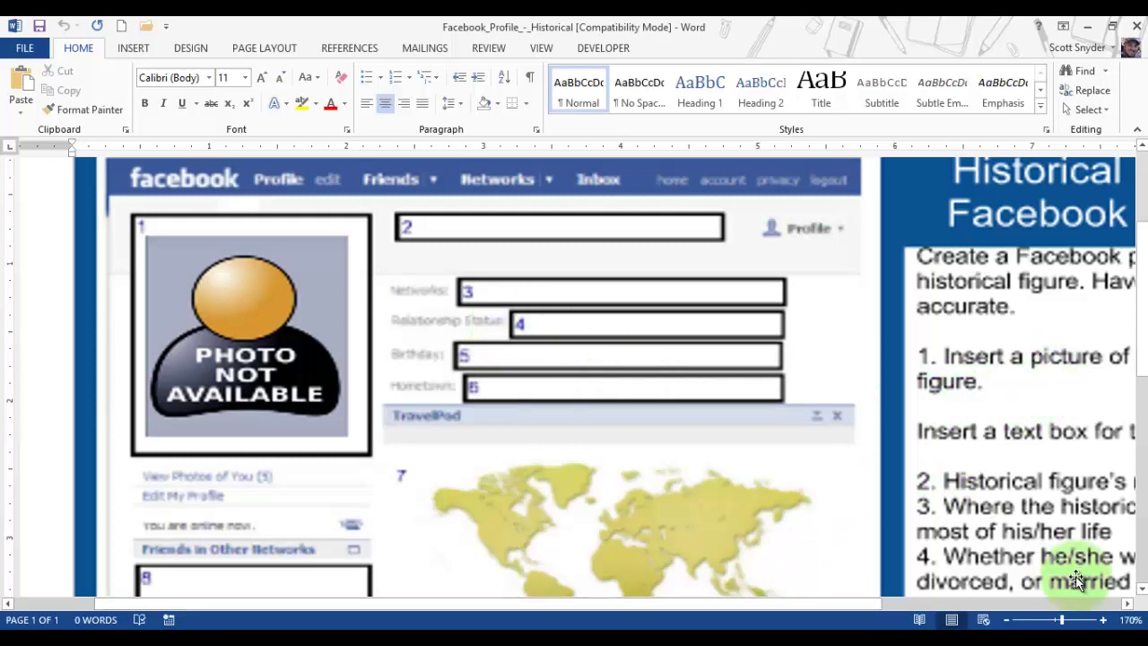
click(1007, 619)
click(1007, 620)
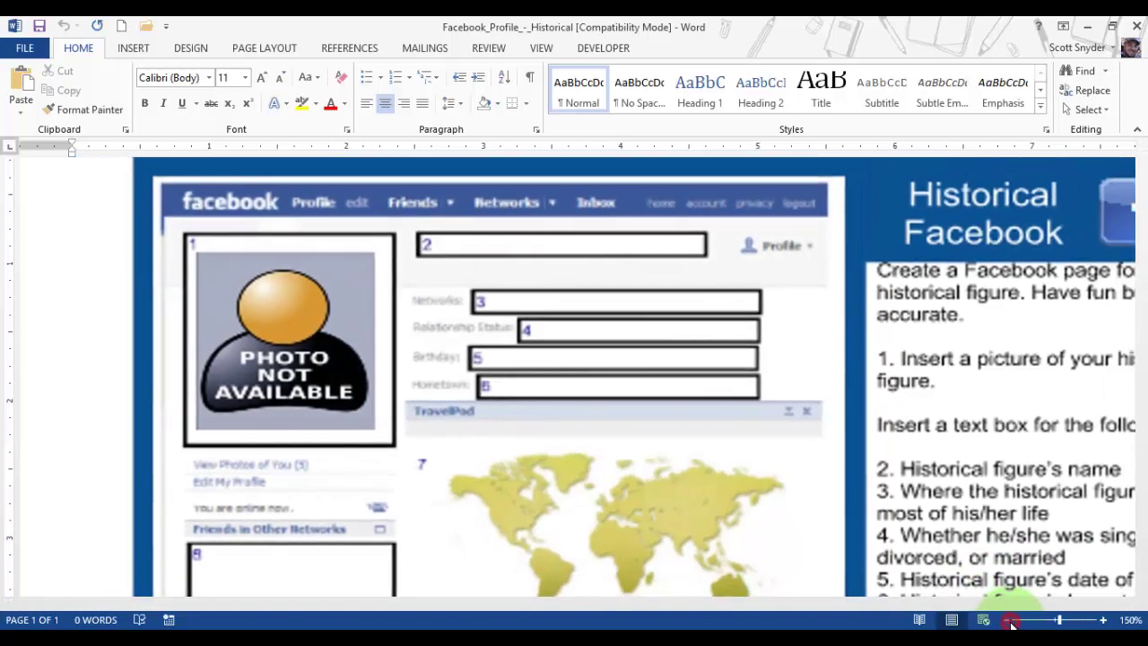
click(1007, 620)
click(1007, 620)
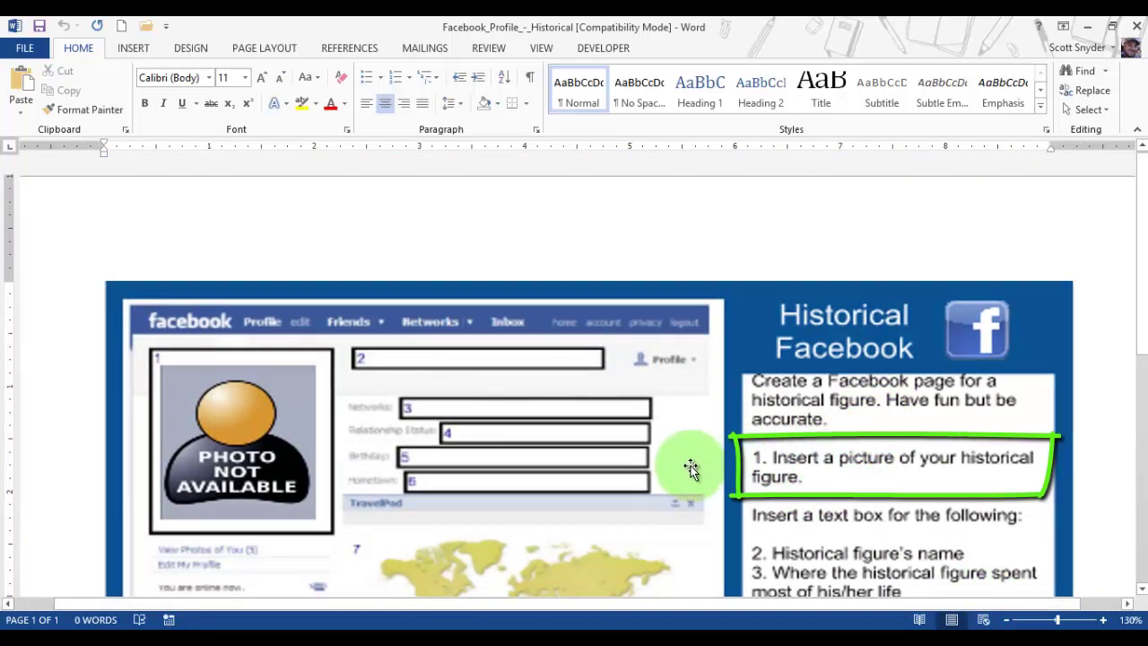
Switch to Chrome and run a Google image search for "bugs bunny" in a new tab.
click(121, 628)
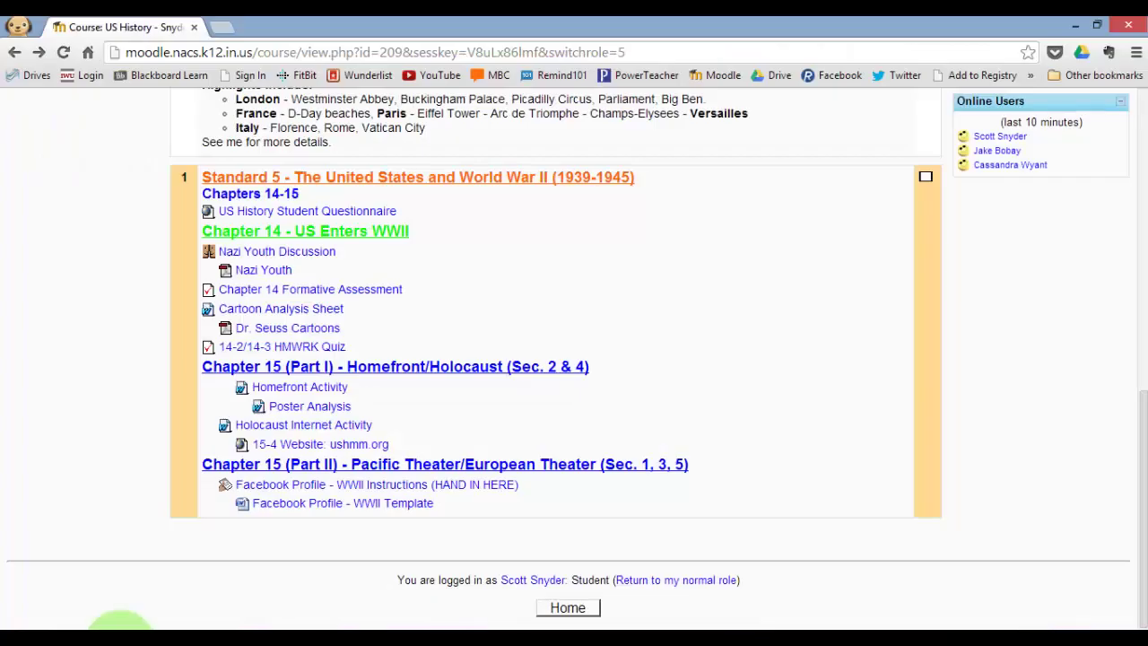
click(222, 27)
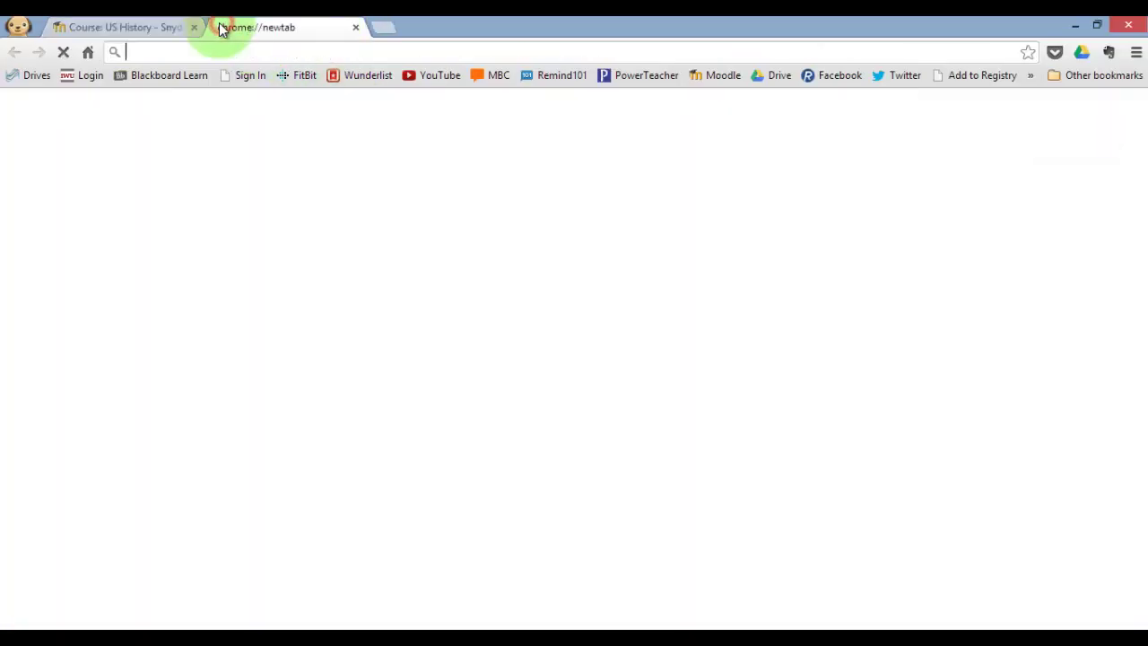
click(422, 338)
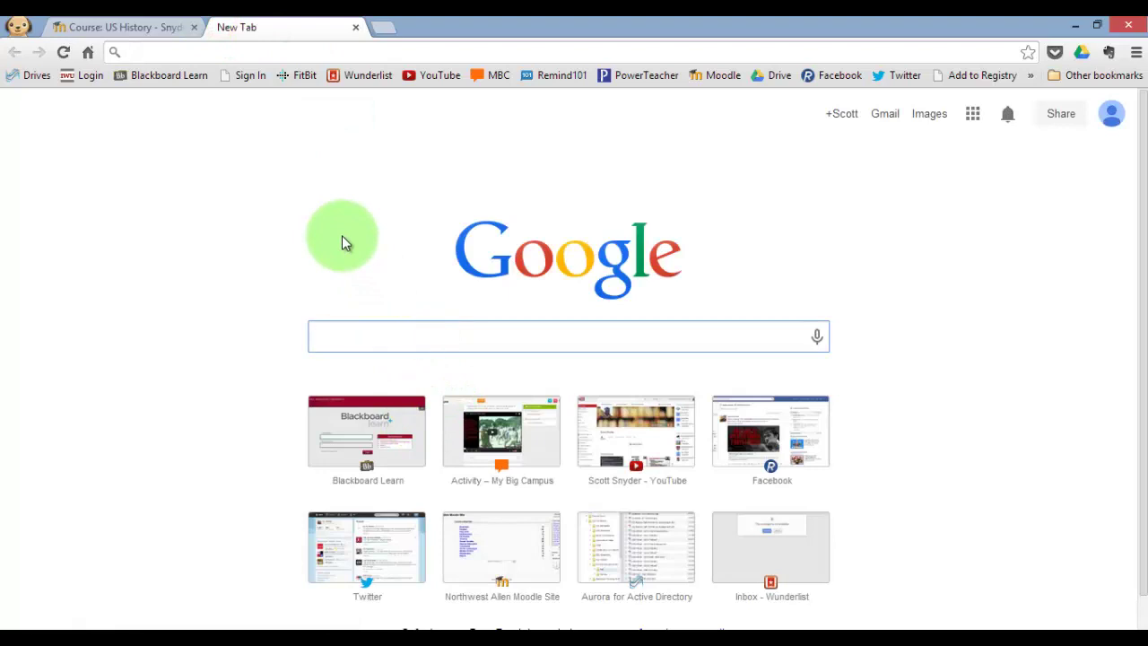
text(bugs bunny)
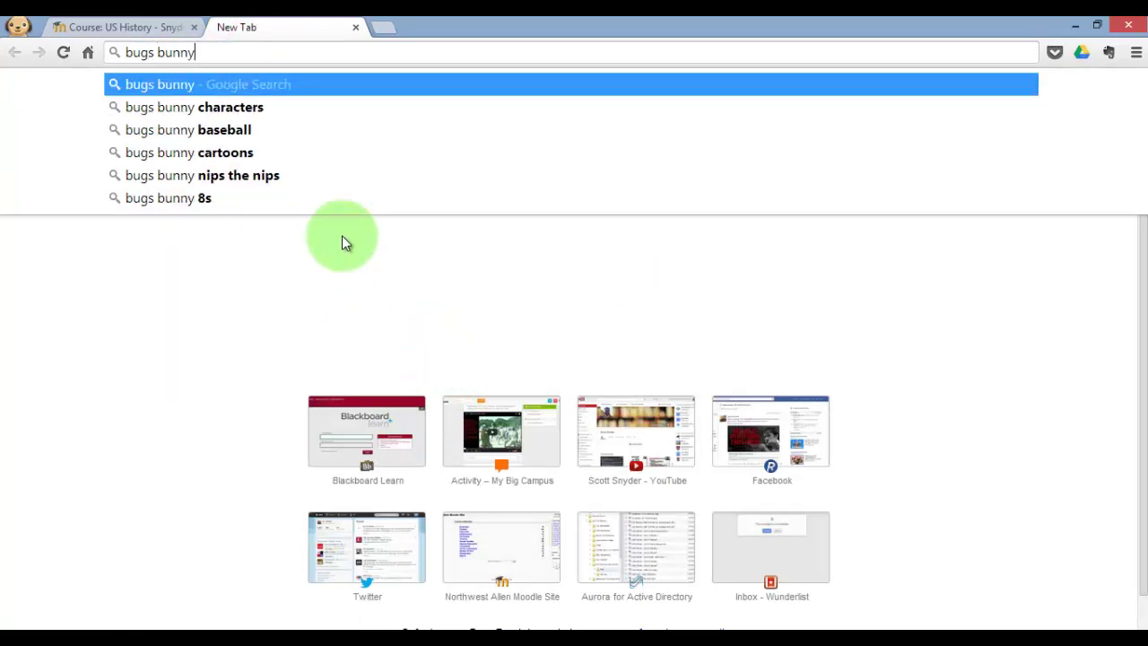
key(Return)
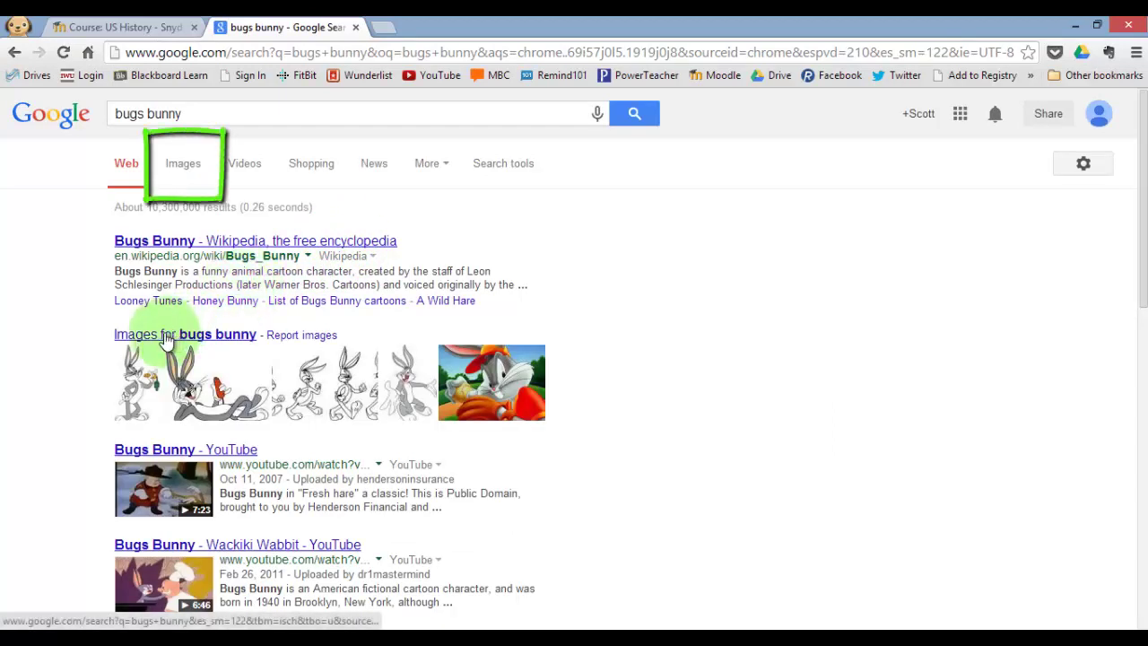
click(180, 170)
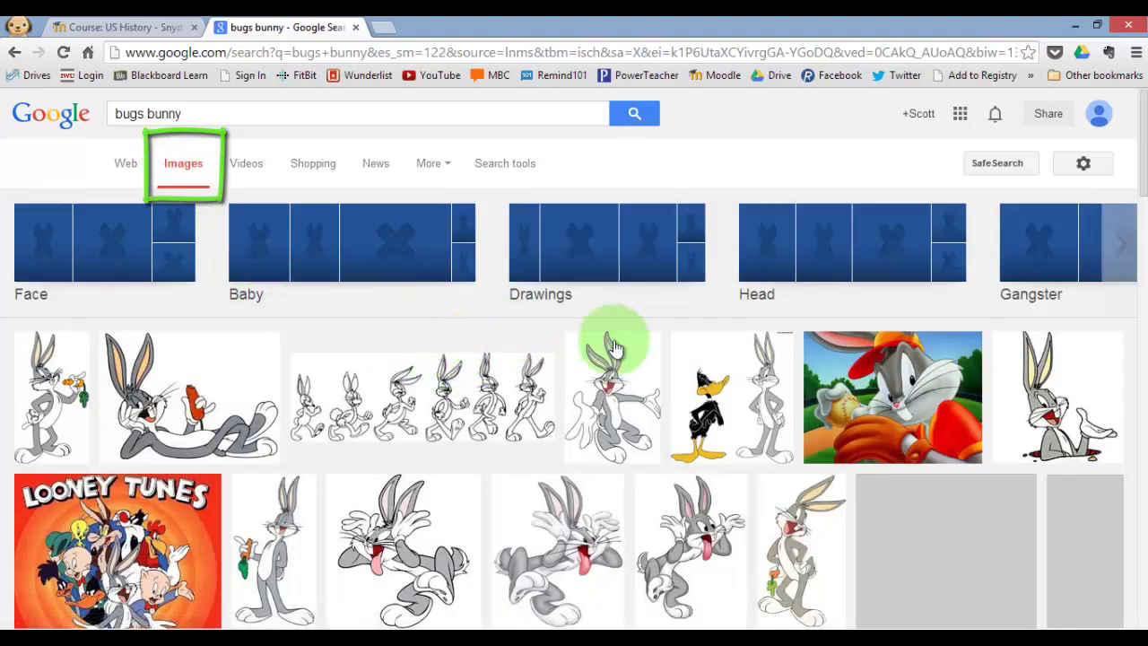
Browse the image results and open the larger preview of the Wikipedia picture of Bugs Bunny holding a carrot.
scroll(555, 332, down, 1)
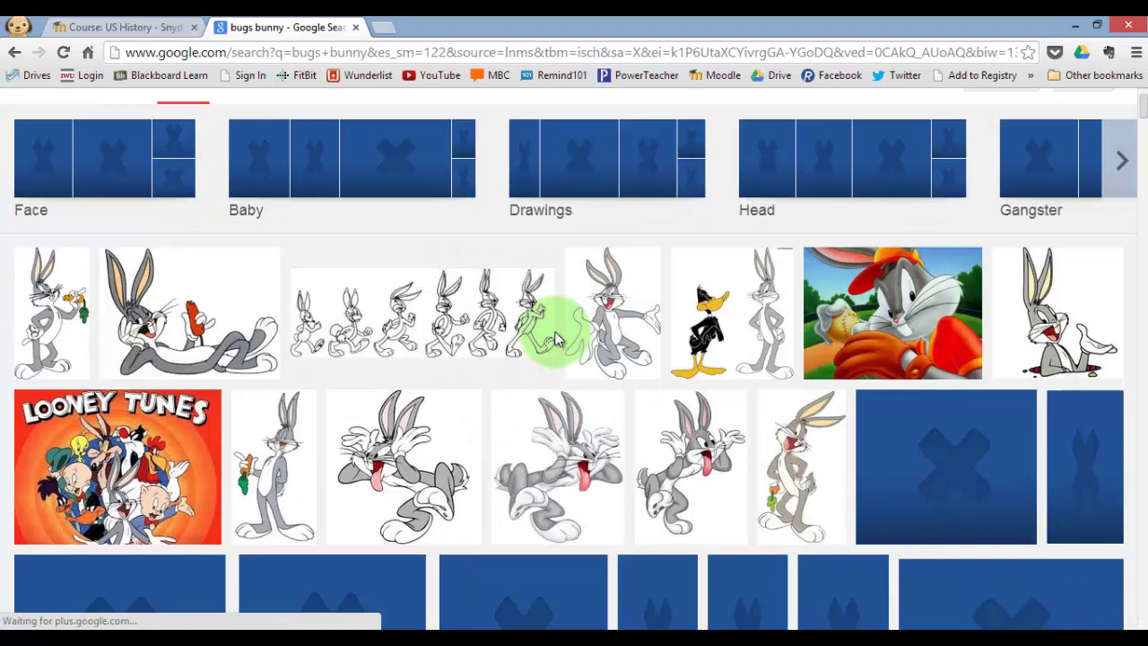
scroll(471, 332, down, 1)
scroll(471, 332, down, 1)
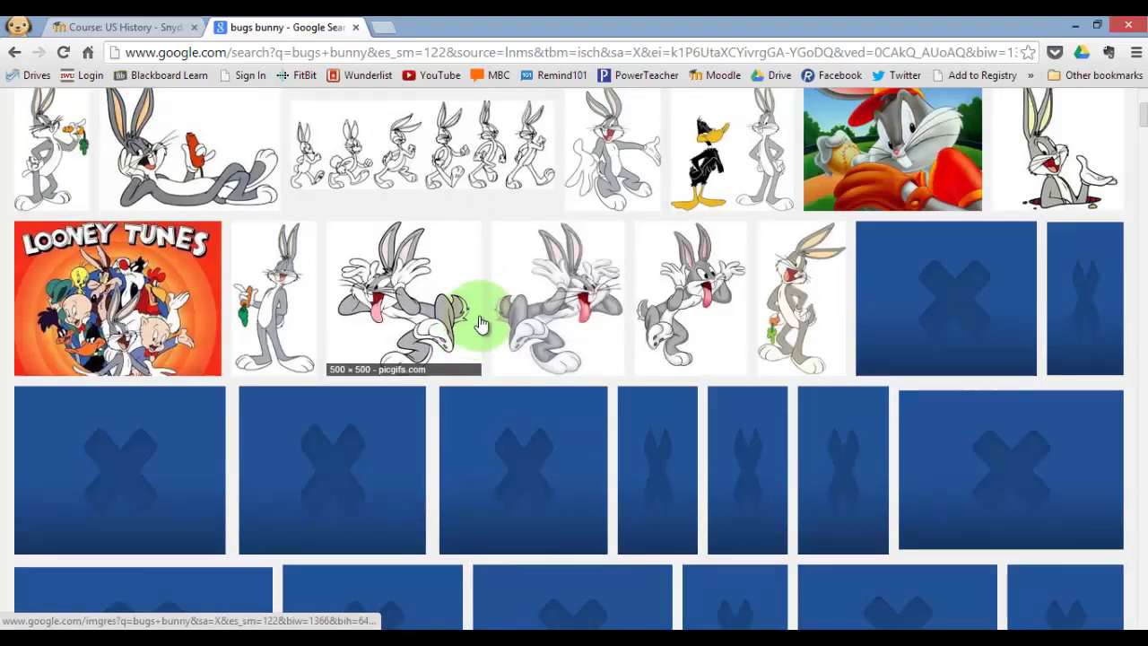
scroll(480, 323, up, 2)
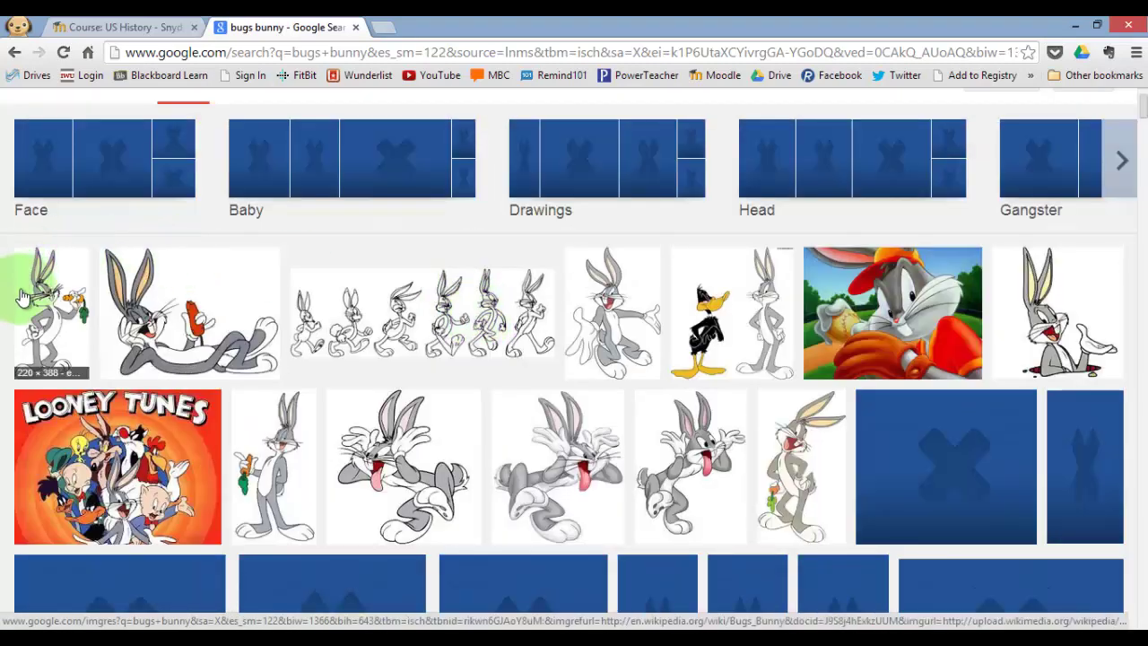
click(45, 303)
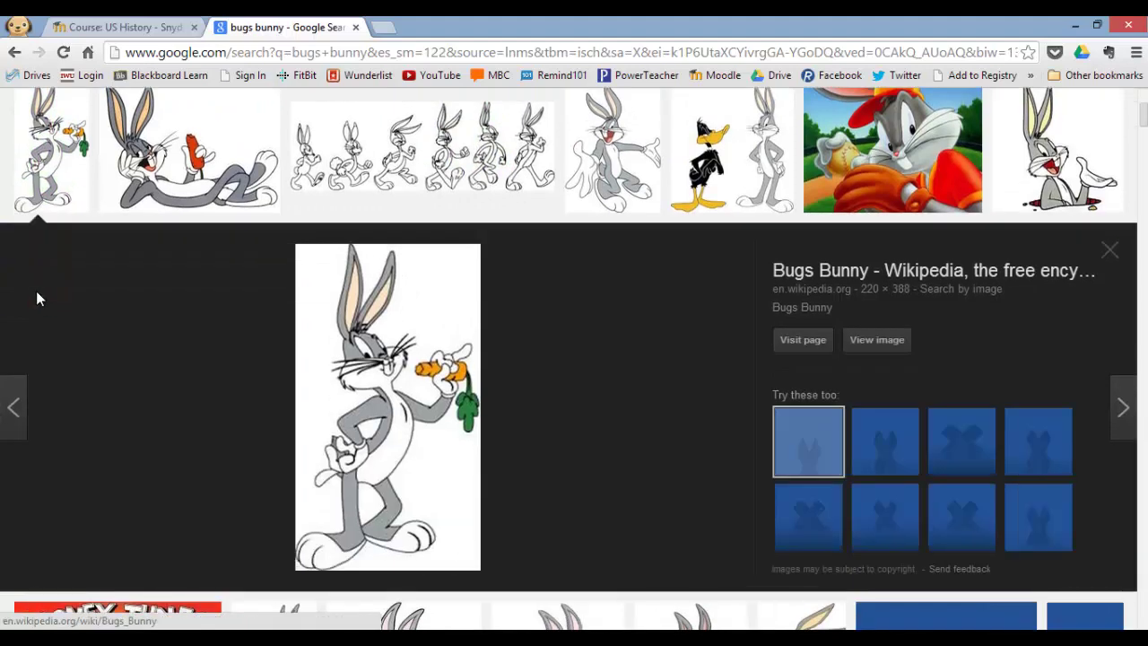
drag(346, 334, 392, 344)
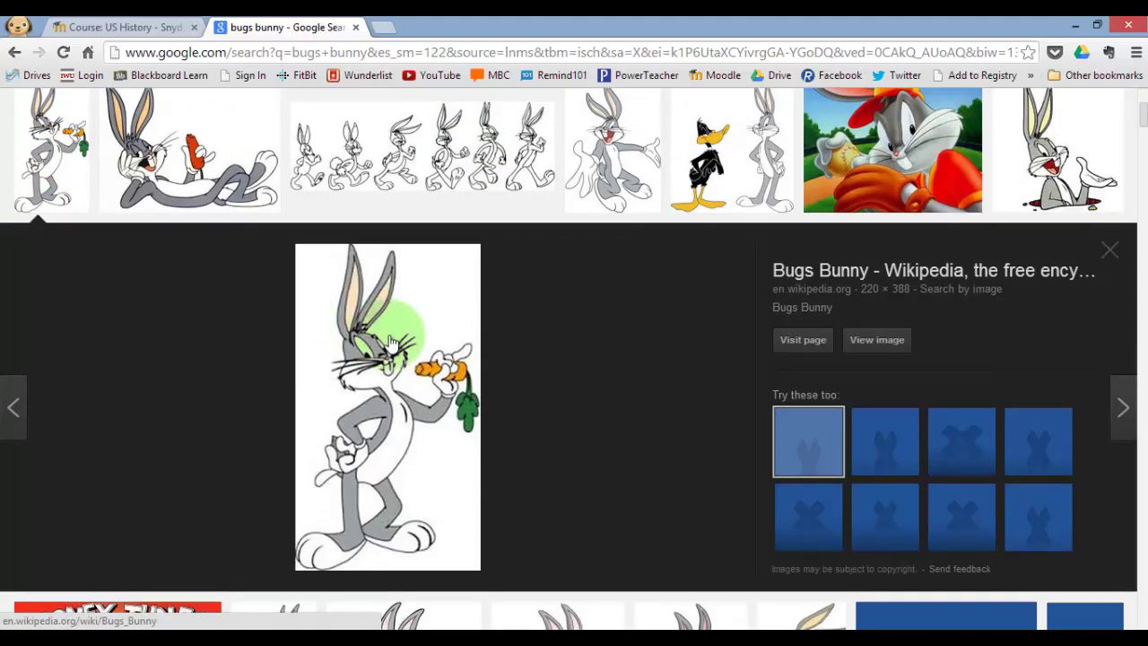
Save the previewed Bugs Bunny image to the Downloads folder as a JPEG named download.
right_click(392, 343)
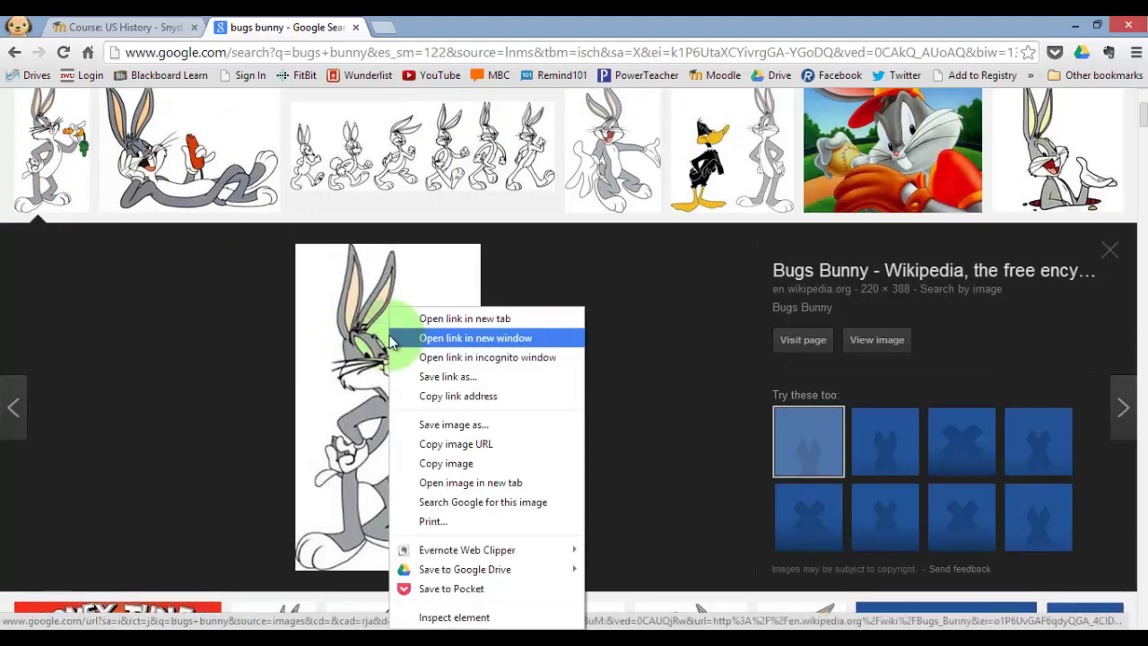
click(464, 426)
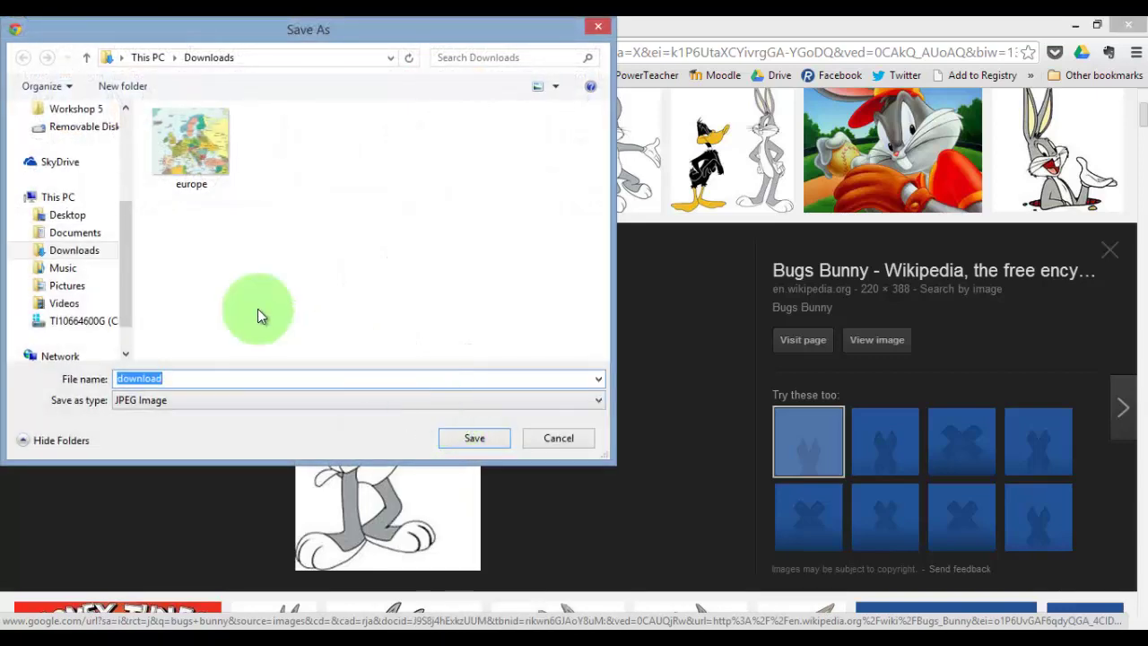
click(472, 439)
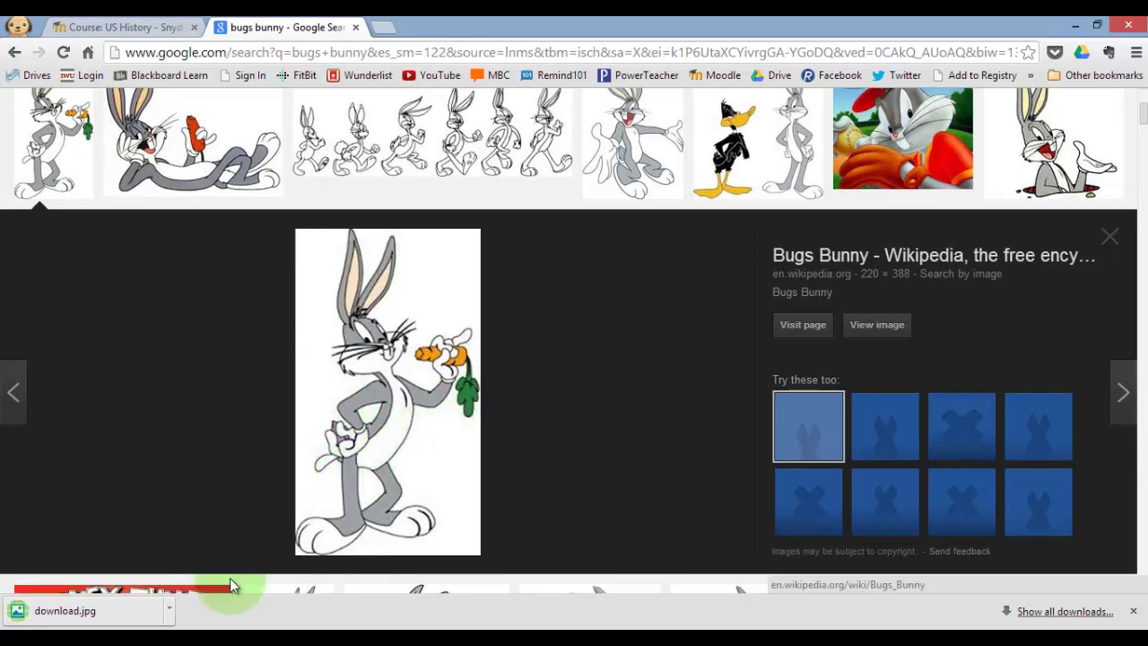
Switch to Word and place the cursor in the blank area outside the template's background picture, near its lower-right corner.
click(225, 628)
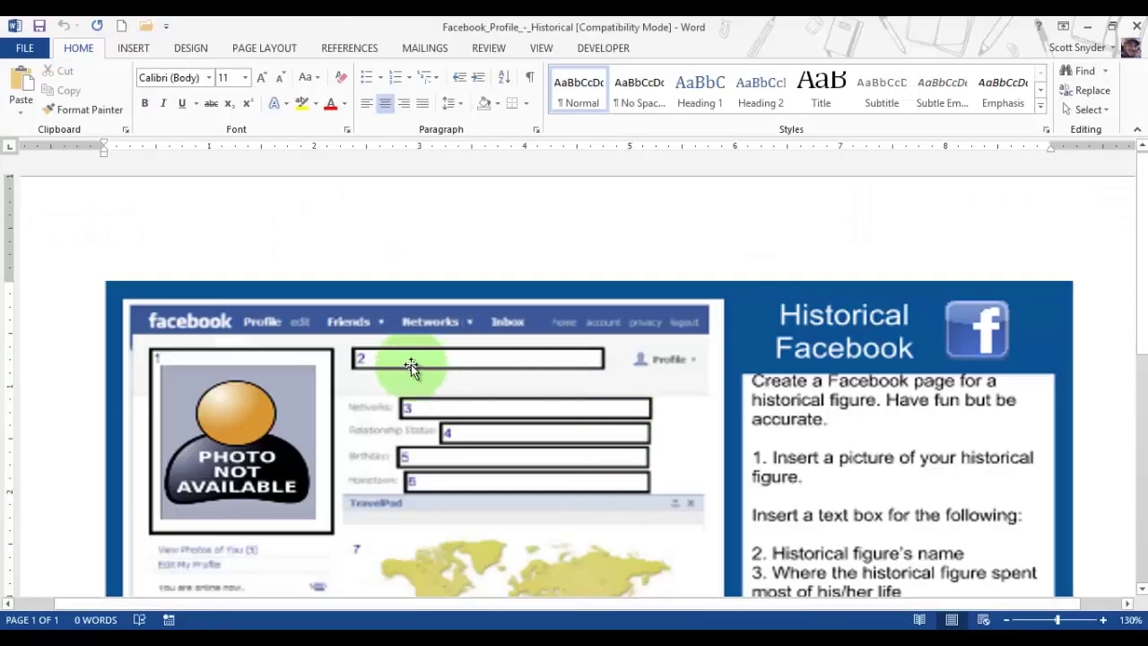
scroll(254, 360, down, 1)
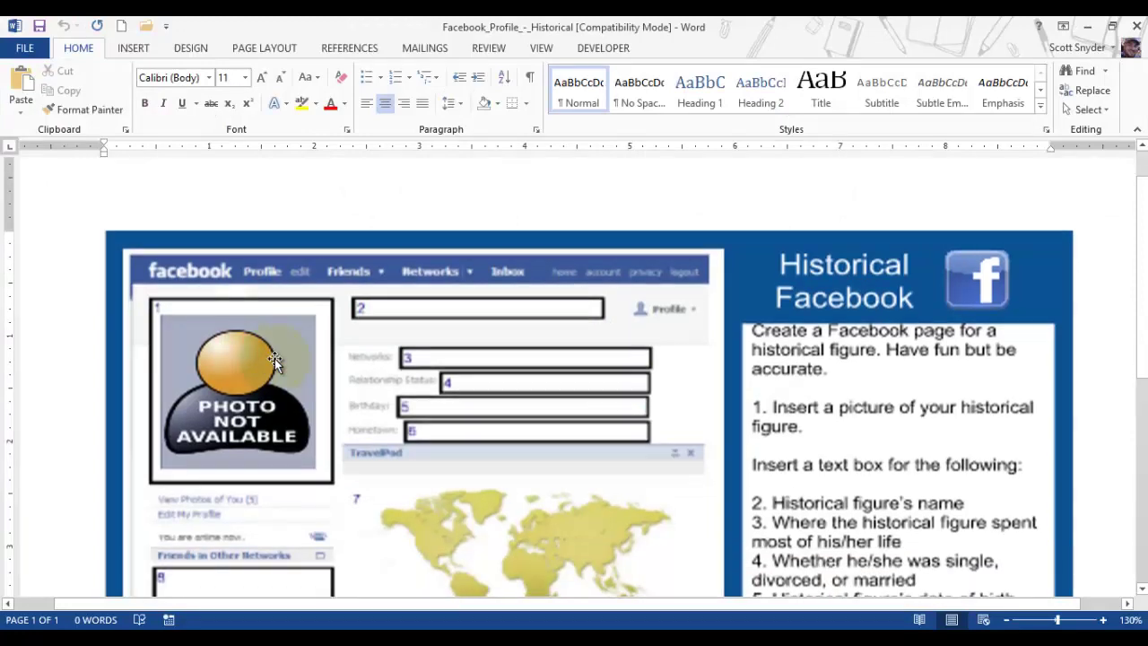
click(421, 372)
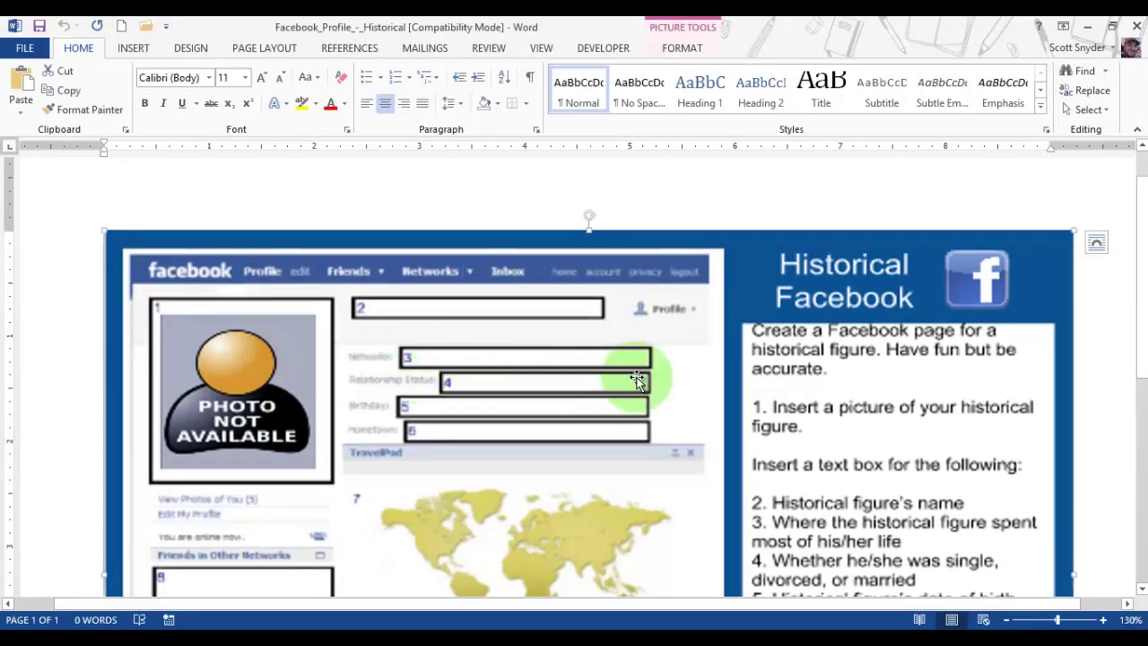
scroll(861, 435, down, 4)
scroll(867, 432, down, 5)
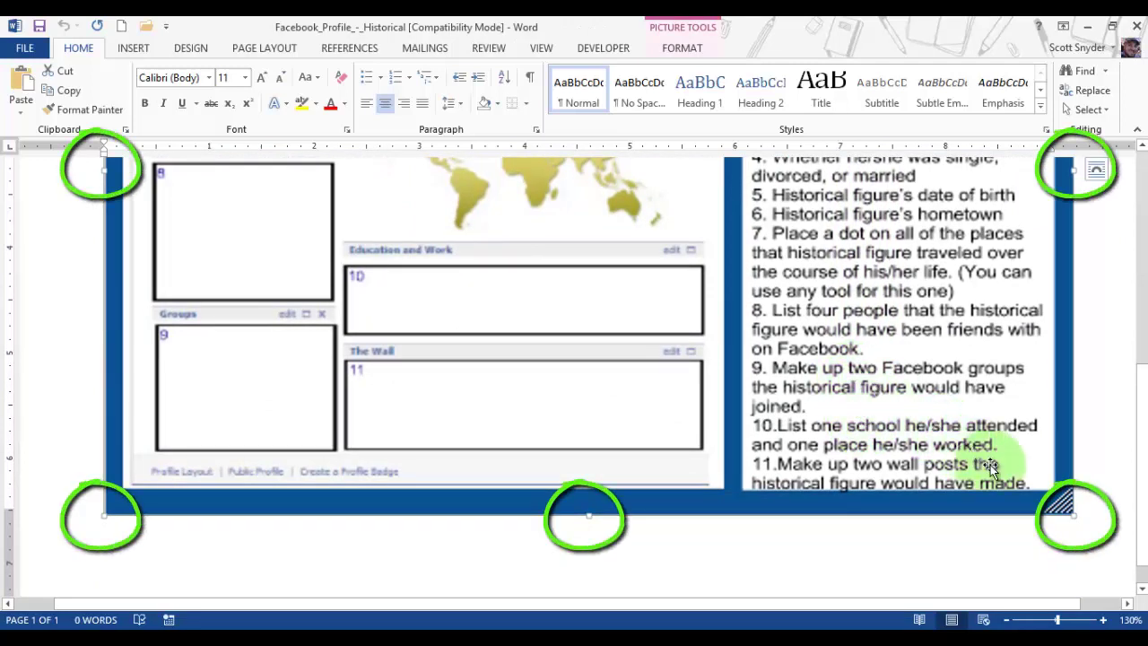
click(1096, 503)
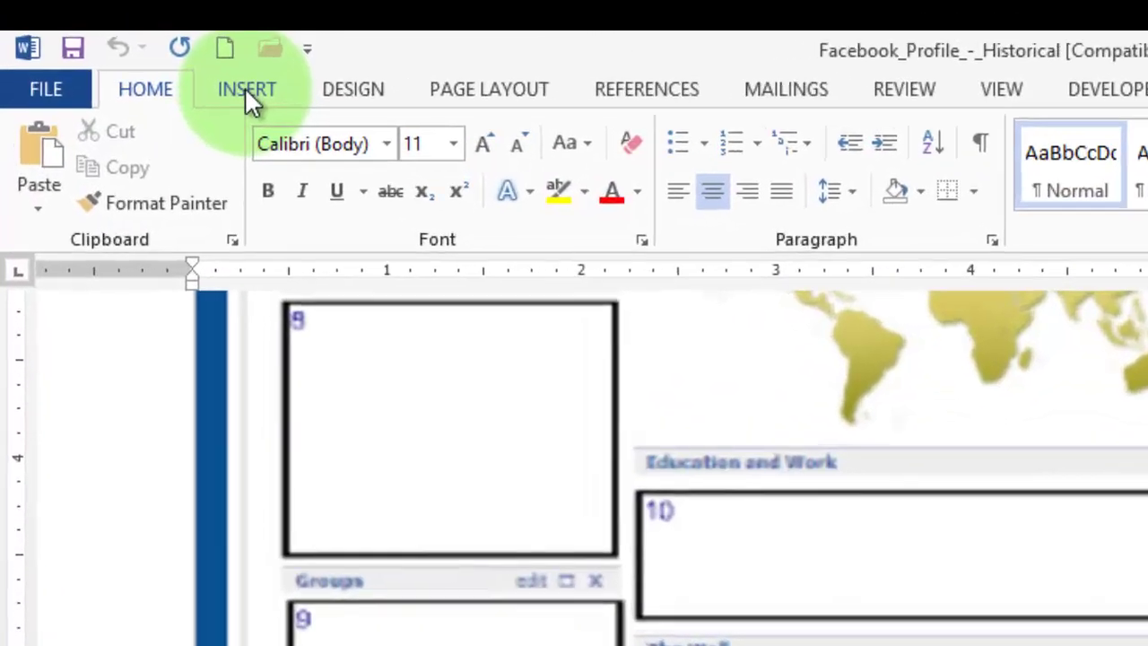
Insert the picture named download from the Downloads folder into the document.
click(133, 49)
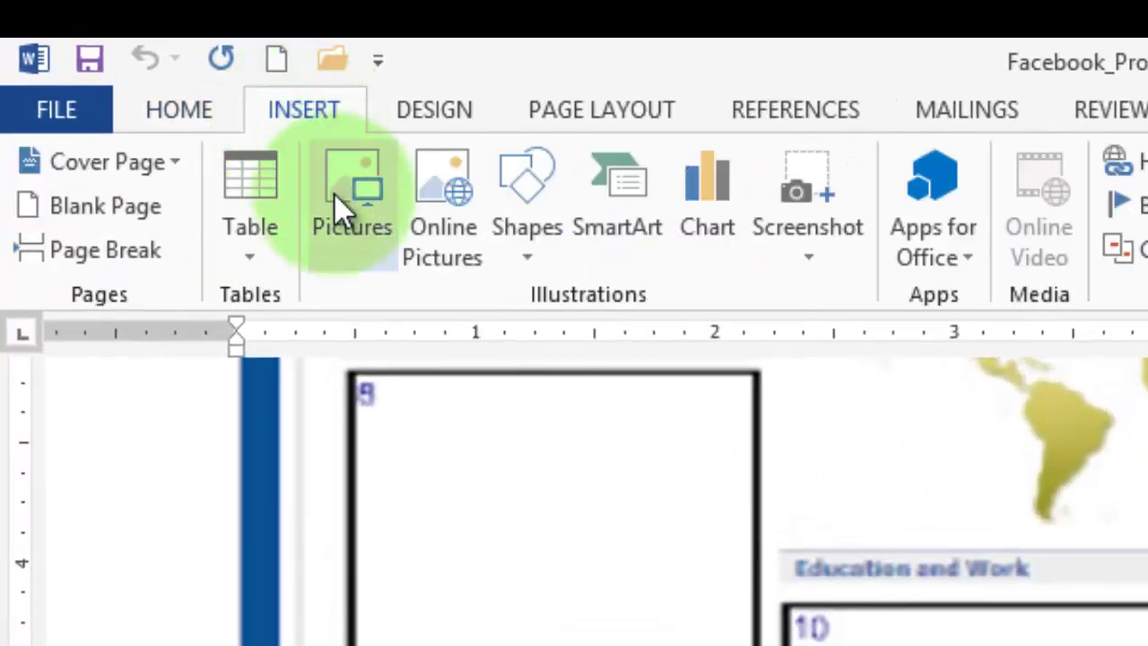
click(341, 206)
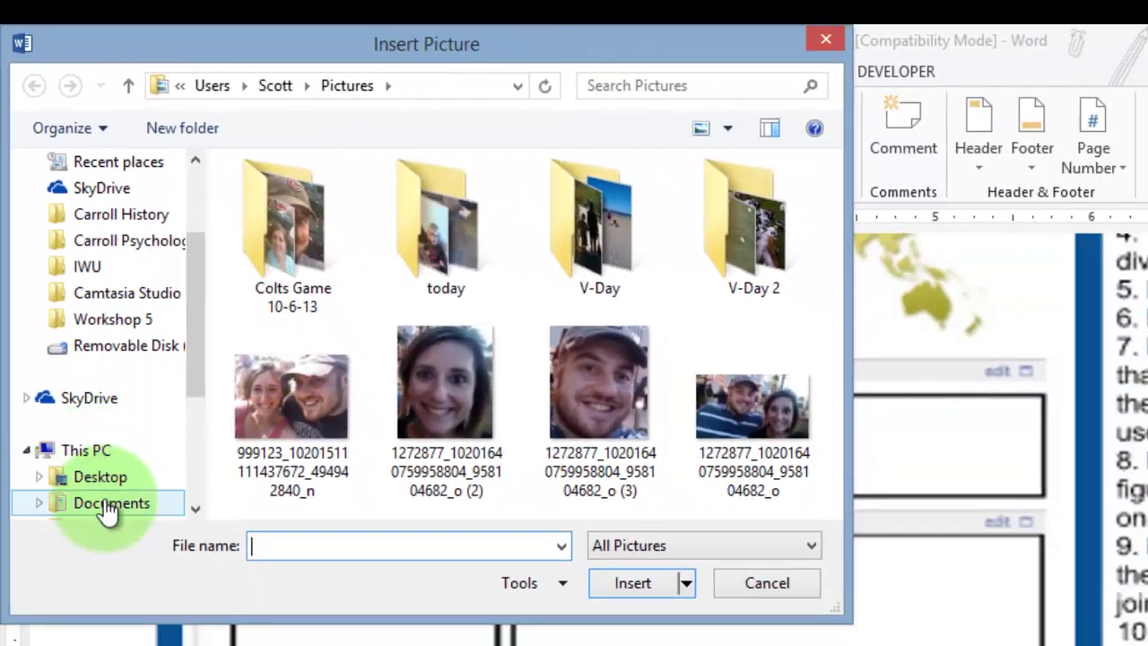
click(109, 503)
click(103, 513)
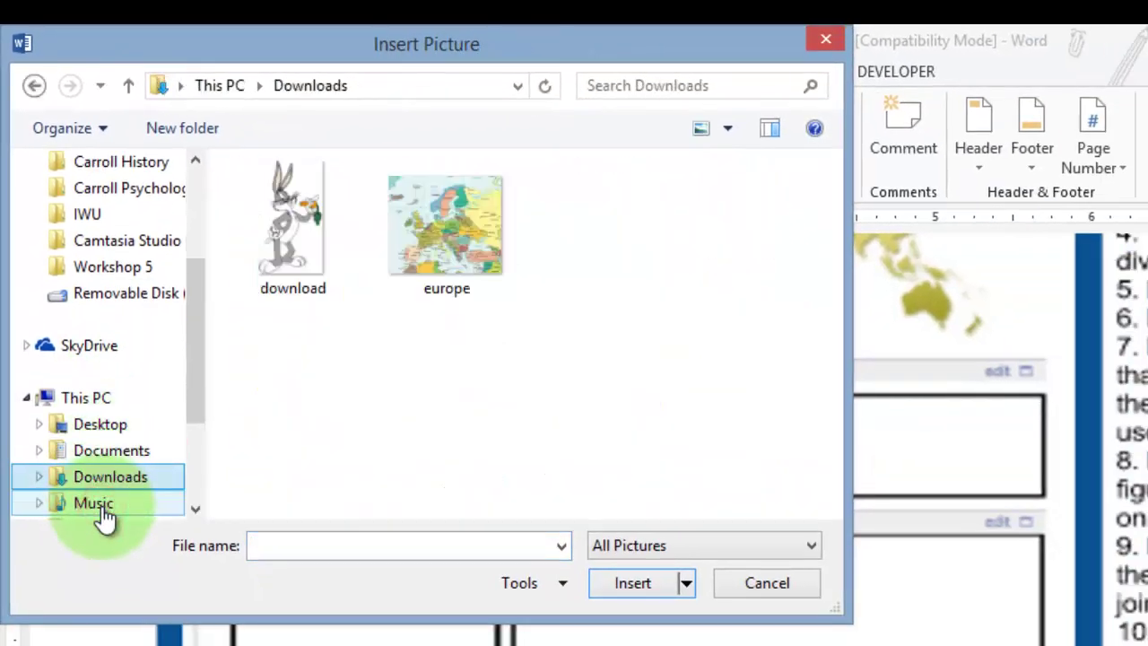
click(276, 215)
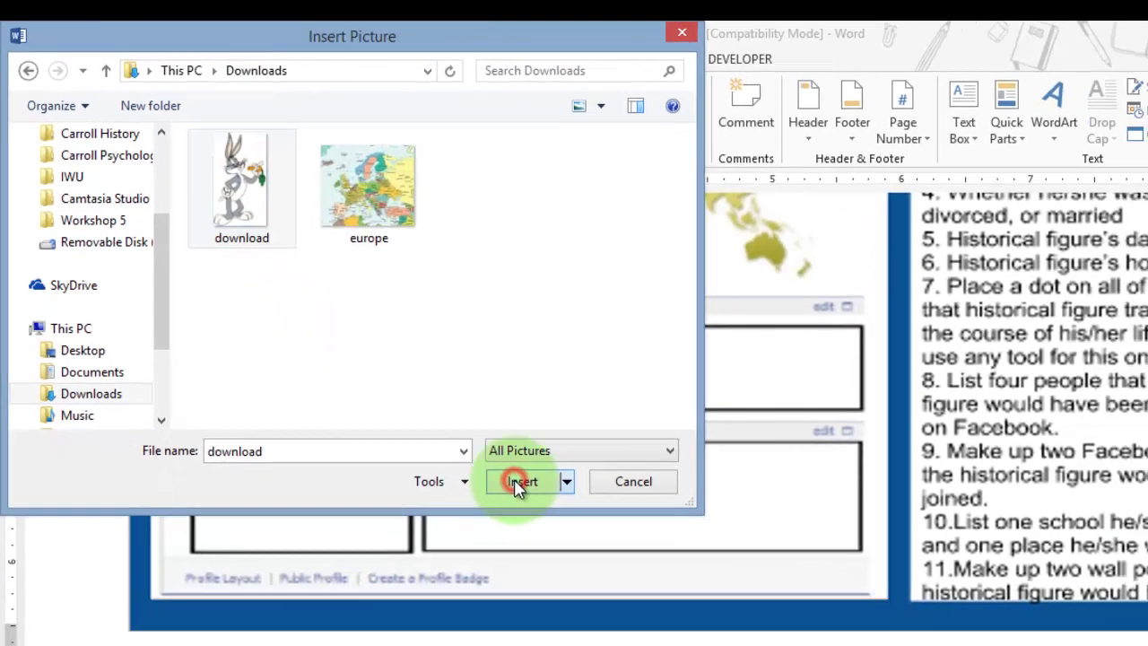
click(632, 583)
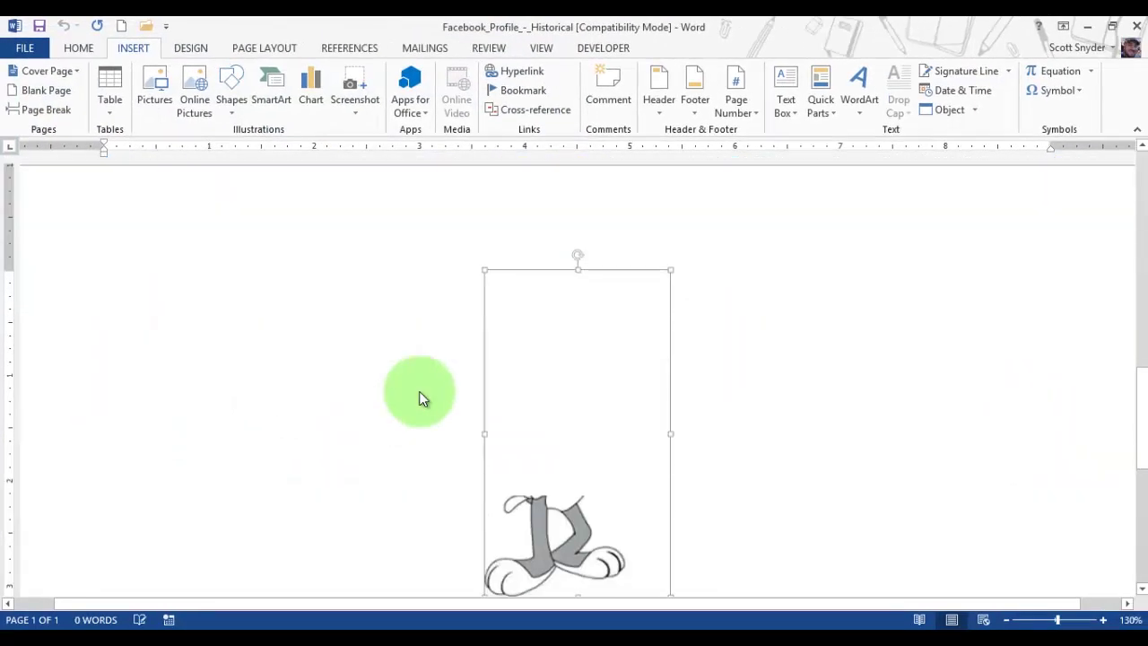
Set the inserted Bugs Bunny picture's text wrapping to In Front of Text.
scroll(665, 342, down, 1)
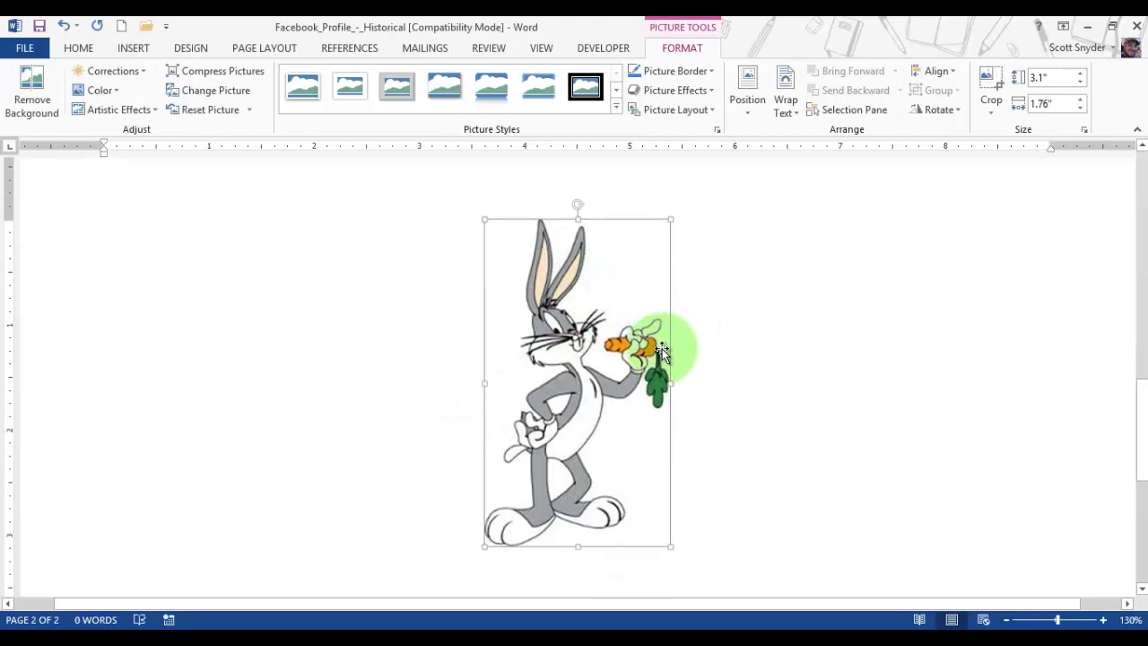
scroll(610, 318, up, 3)
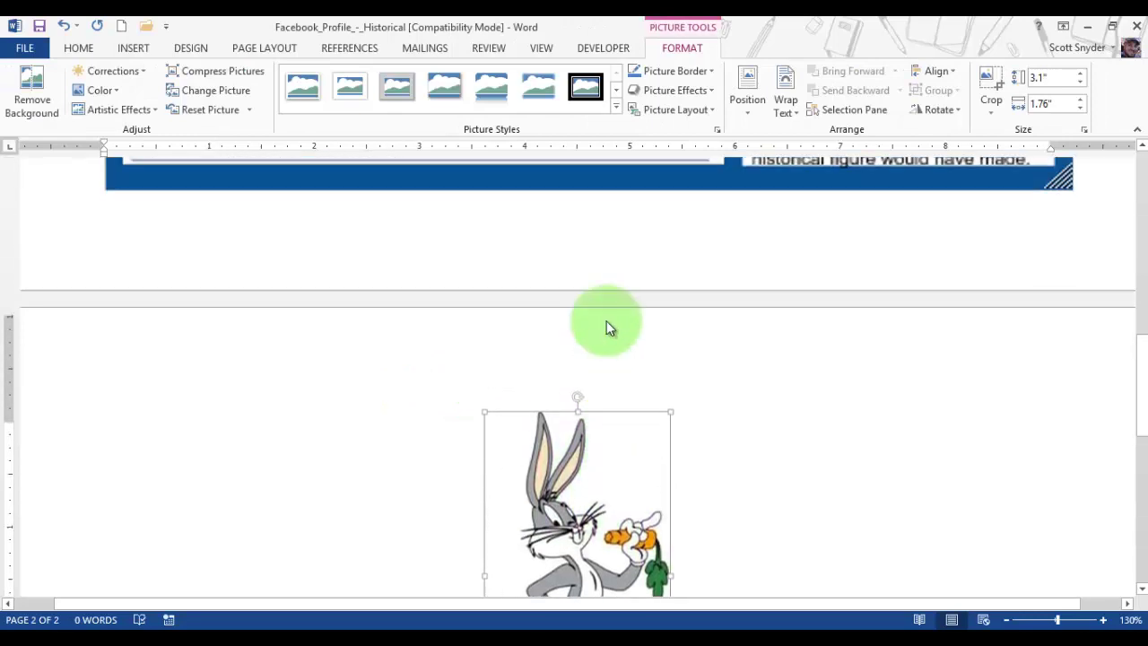
mouse_move(594, 466)
mouse_down()
mouse_move(335, 398)
mouse_move(574, 399)
mouse_move(793, 428)
mouse_move(428, 371)
mouse_move(575, 462)
mouse_up()
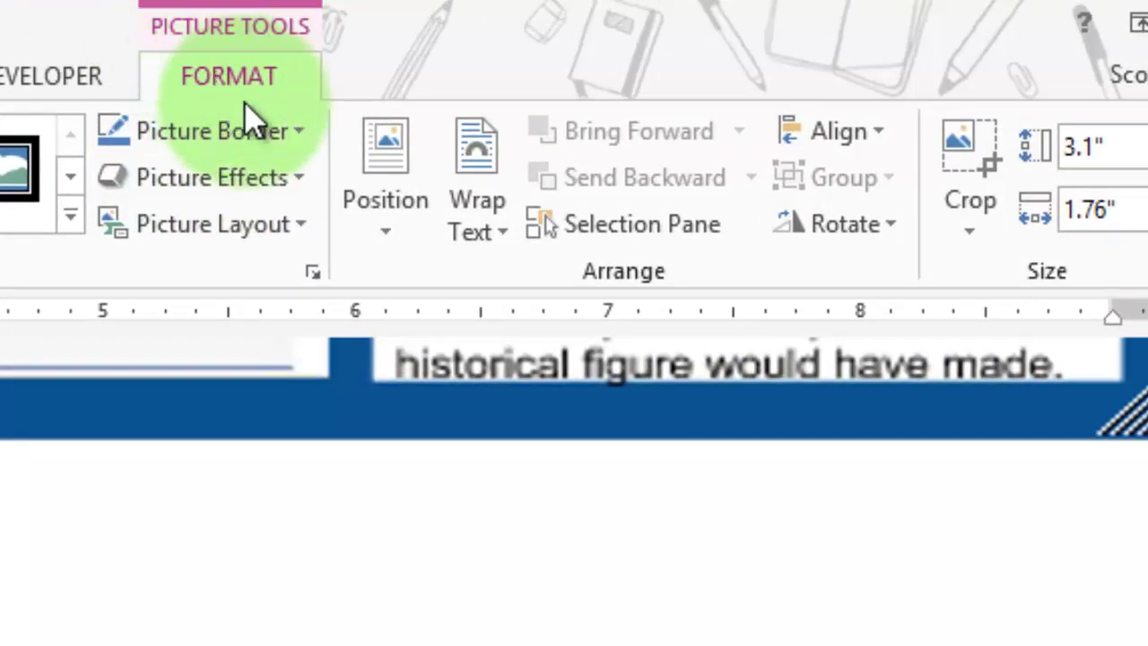
click(430, 210)
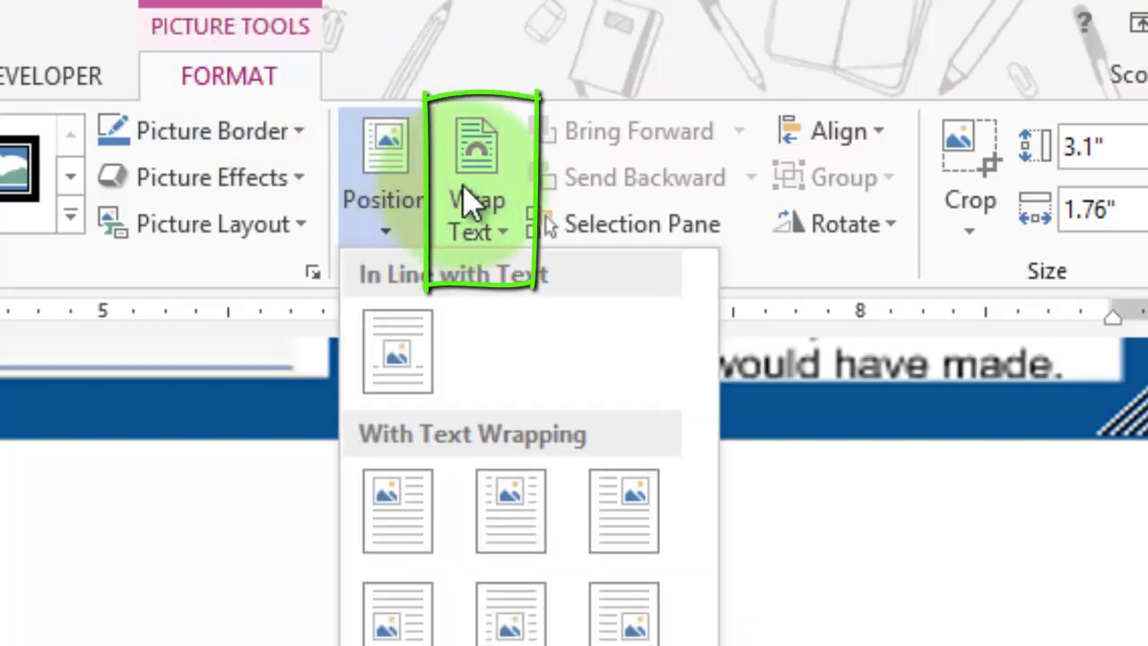
click(473, 199)
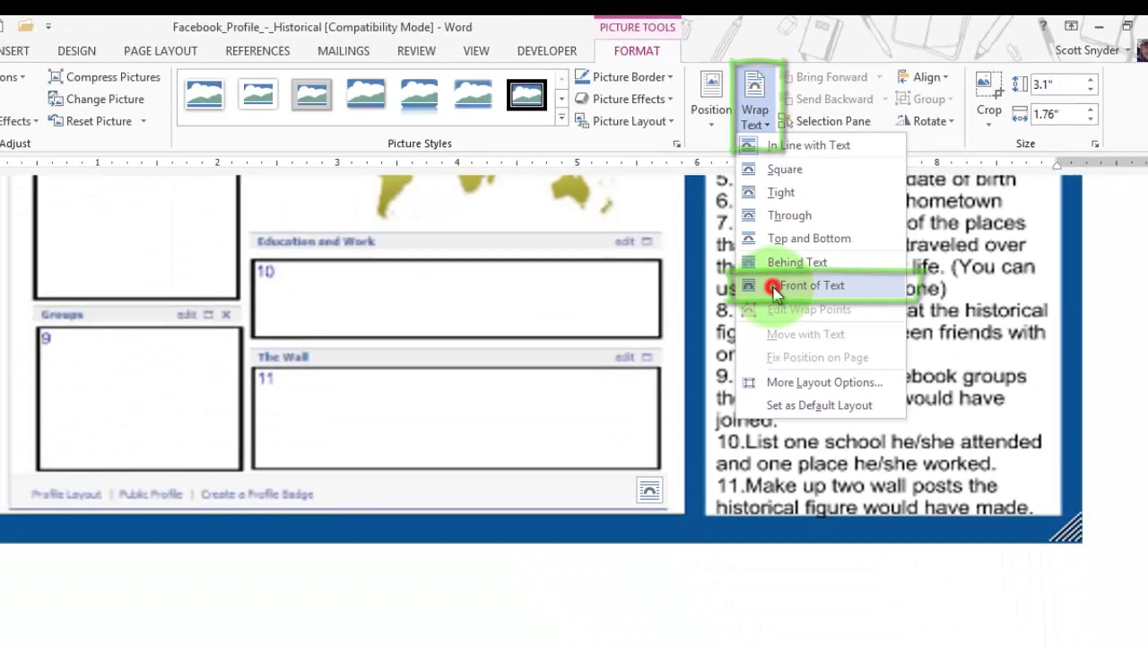
click(513, 568)
Move the Bugs Bunny picture onto profile box 1 and resize it to fill the photo frame.
drag(558, 301, 256, 348)
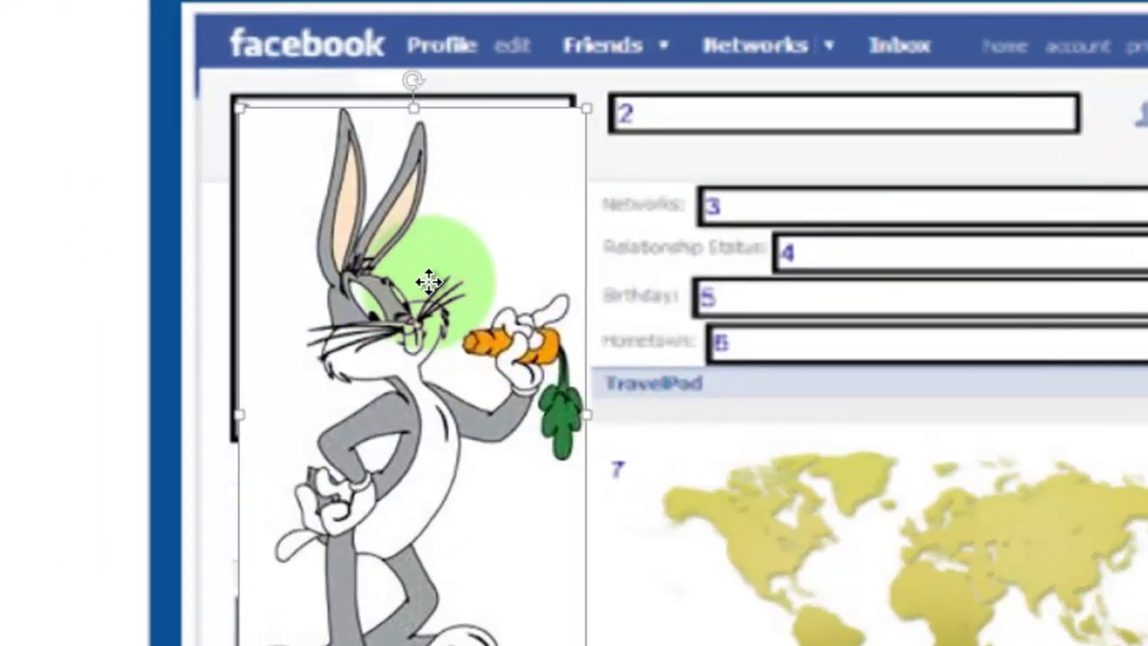
drag(429, 282, 445, 287)
mouse_move(515, 437)
mouse_down()
mouse_move(500, 410)
mouse_move(496, 426)
mouse_up()
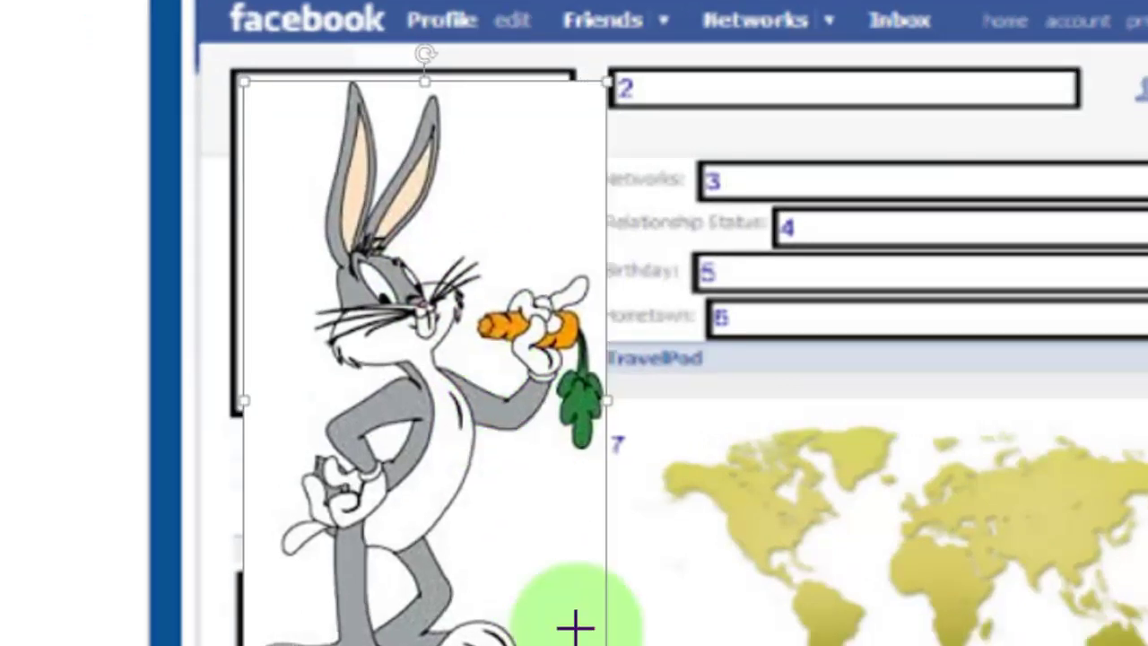
drag(591, 413, 430, 302)
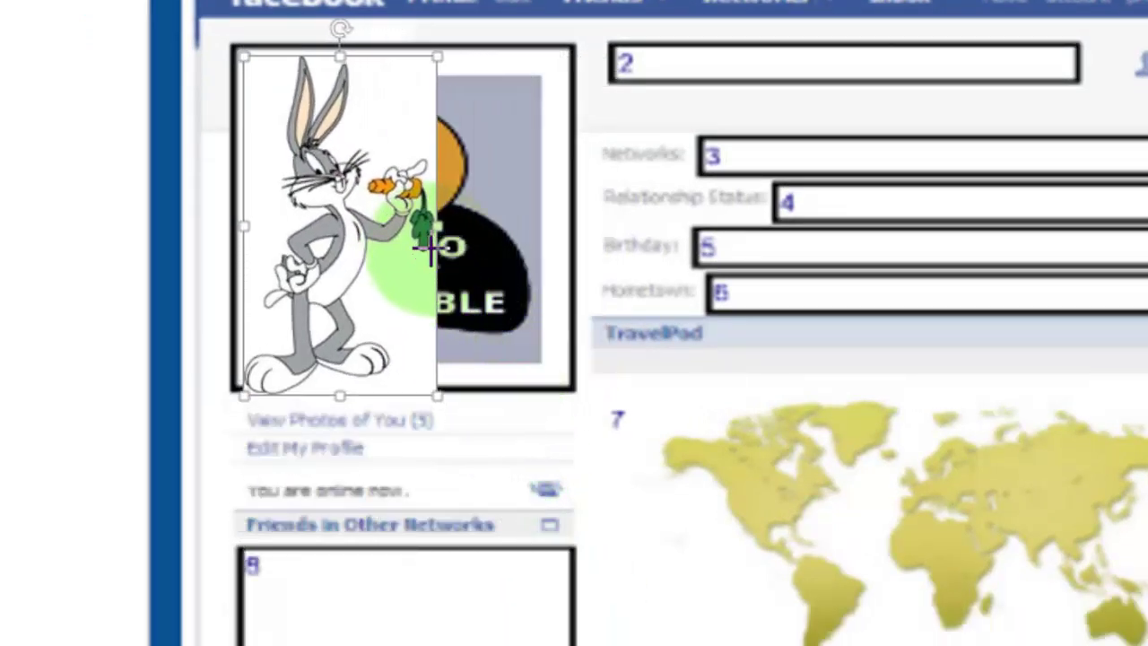
drag(431, 252, 556, 242)
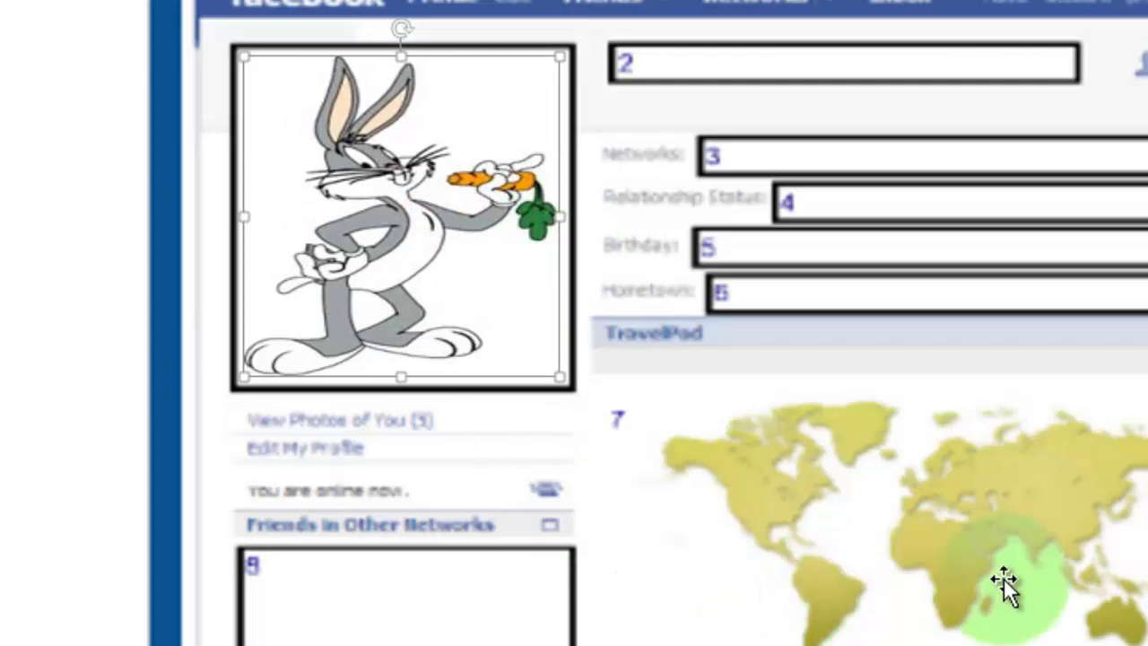
Insert a built-in Simple Text Box on the template page.
scroll(1016, 577, down, 10)
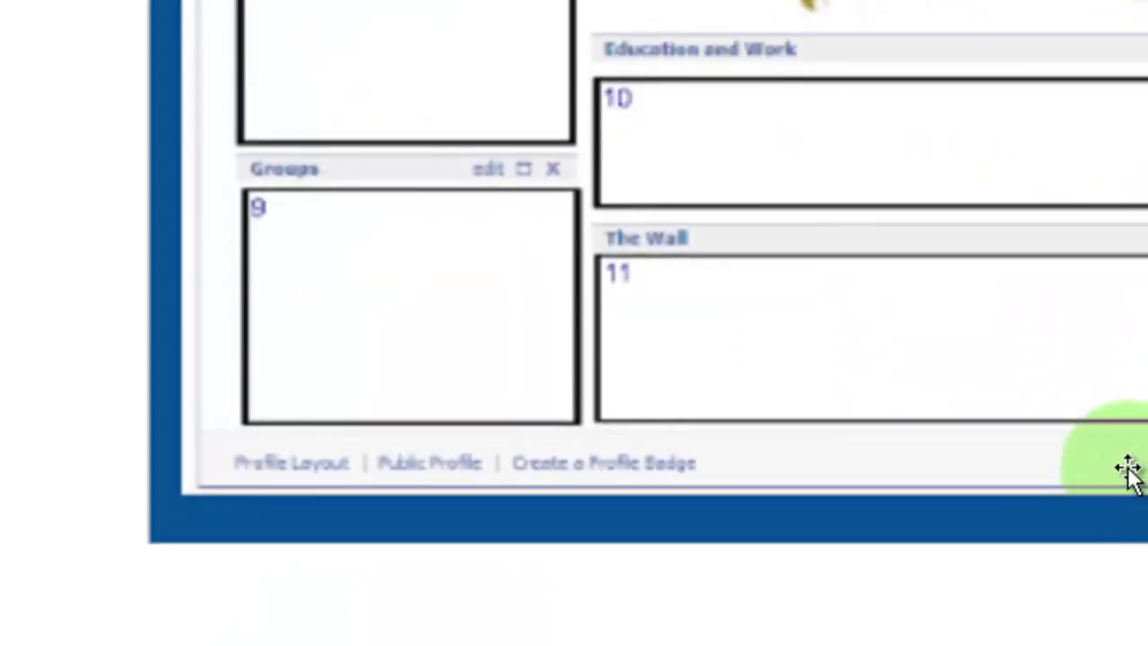
scroll(1128, 470, up, 4)
scroll(1129, 471, up, 5)
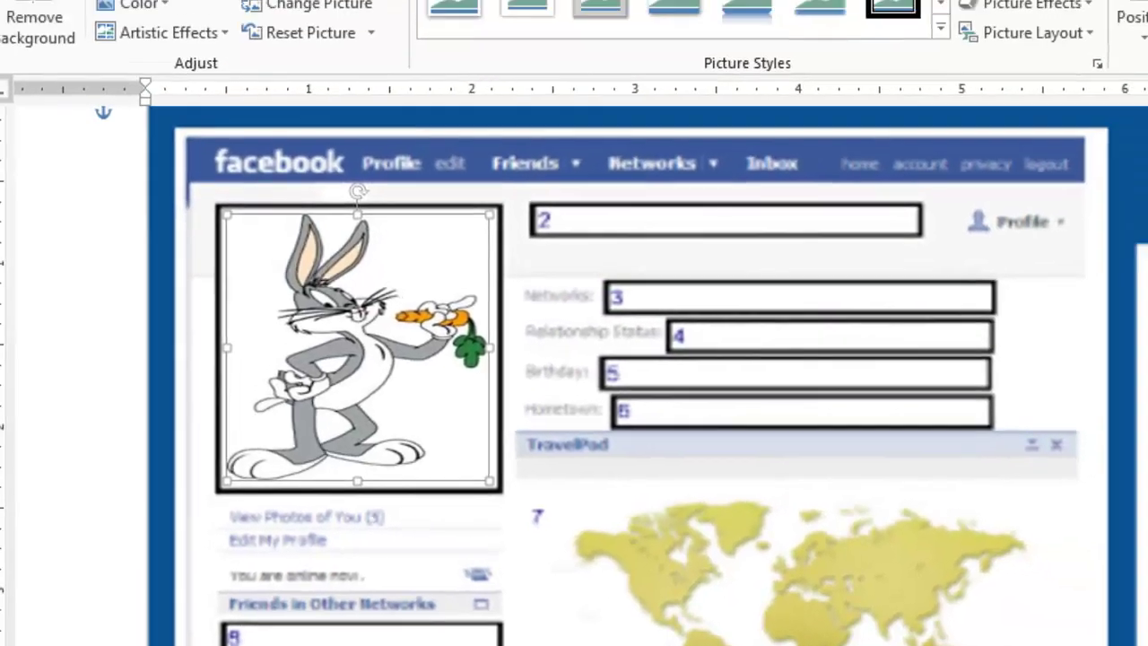
click(176, 45)
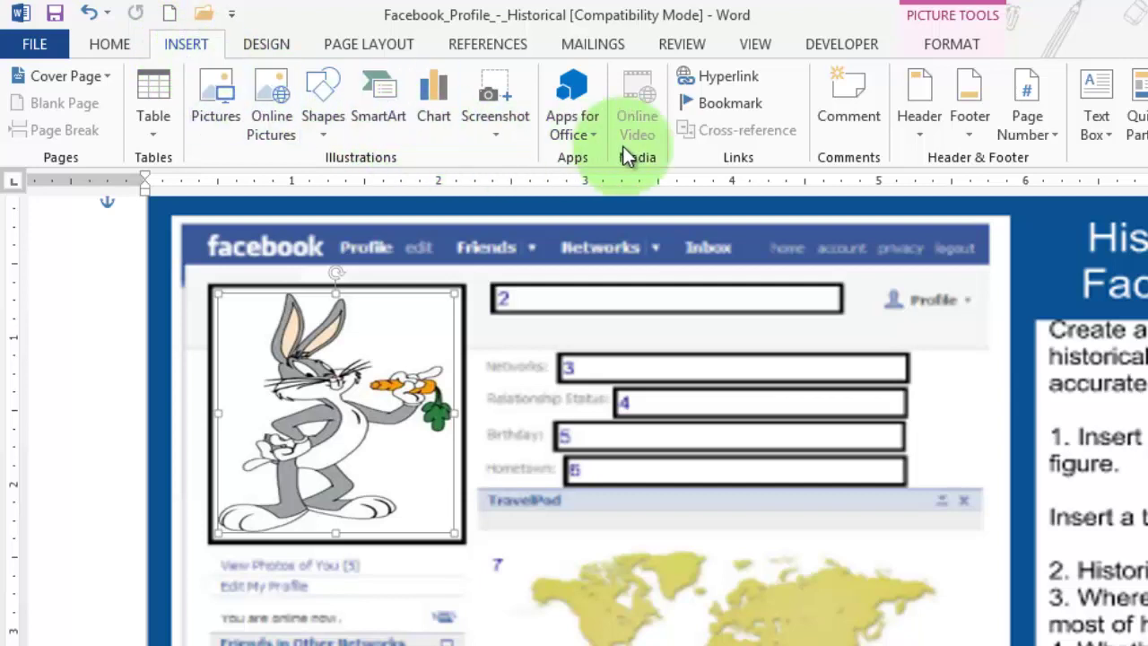
click(1100, 117)
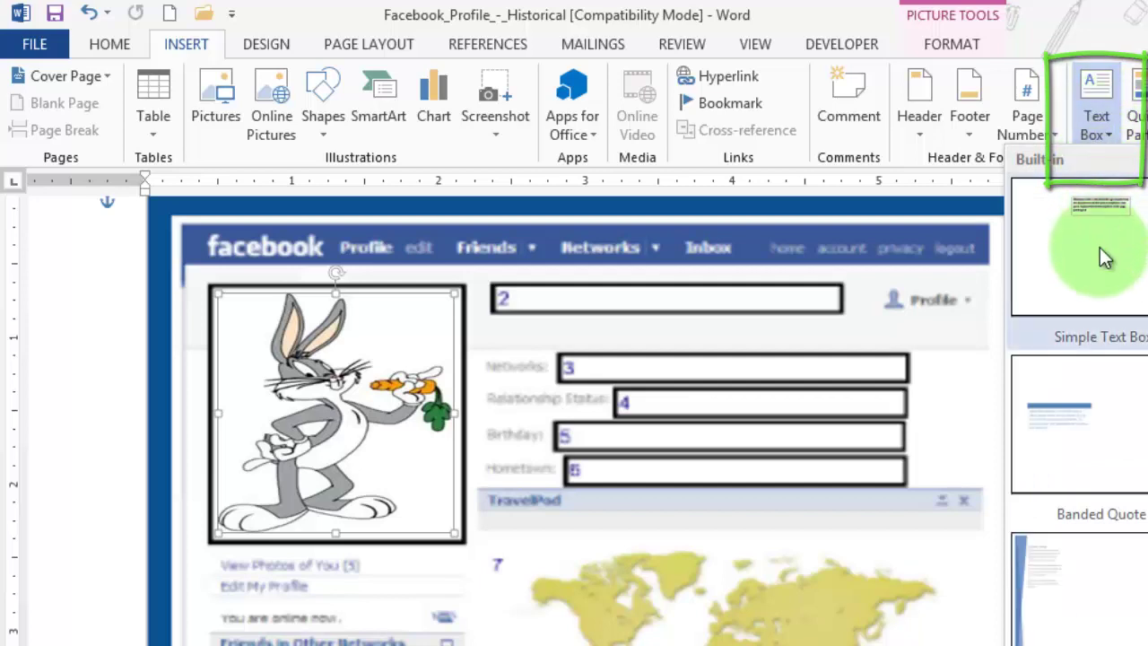
click(1101, 251)
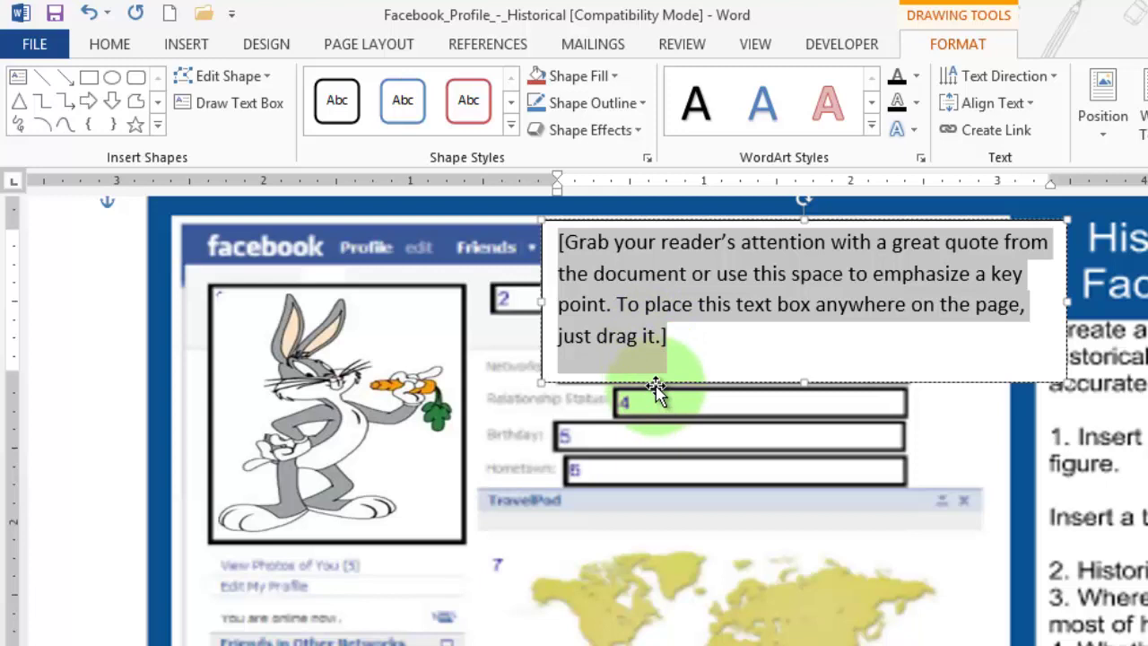
Move the new text box over profile box 2 and shrink it to match that box's size.
drag(651, 382, 602, 456)
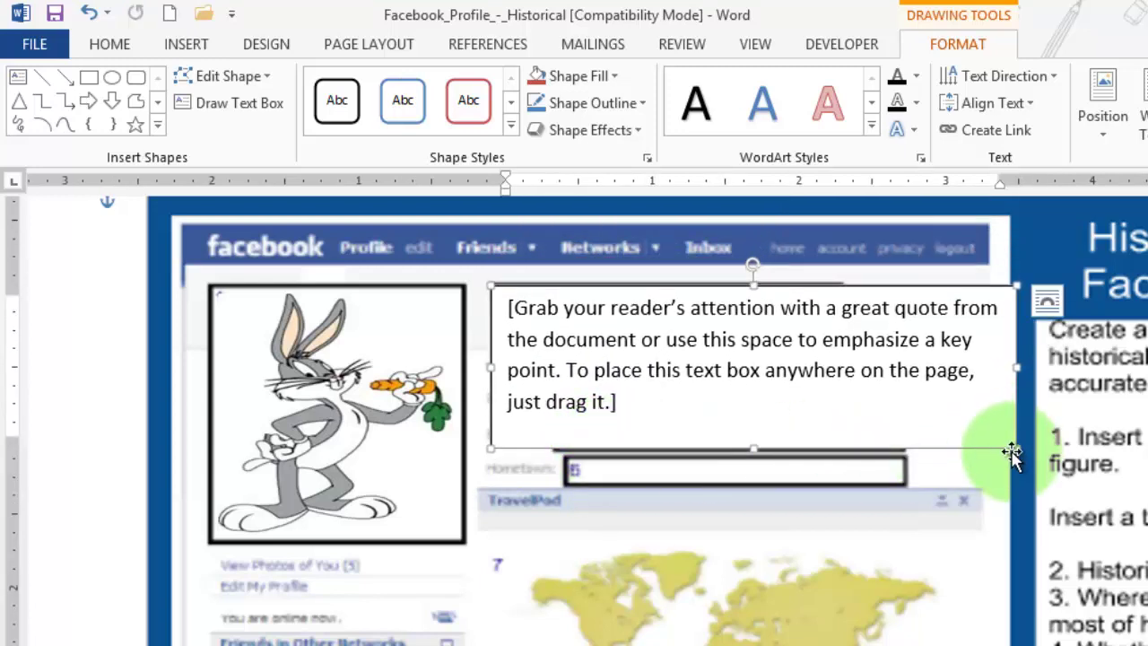
drag(1016, 449, 841, 326)
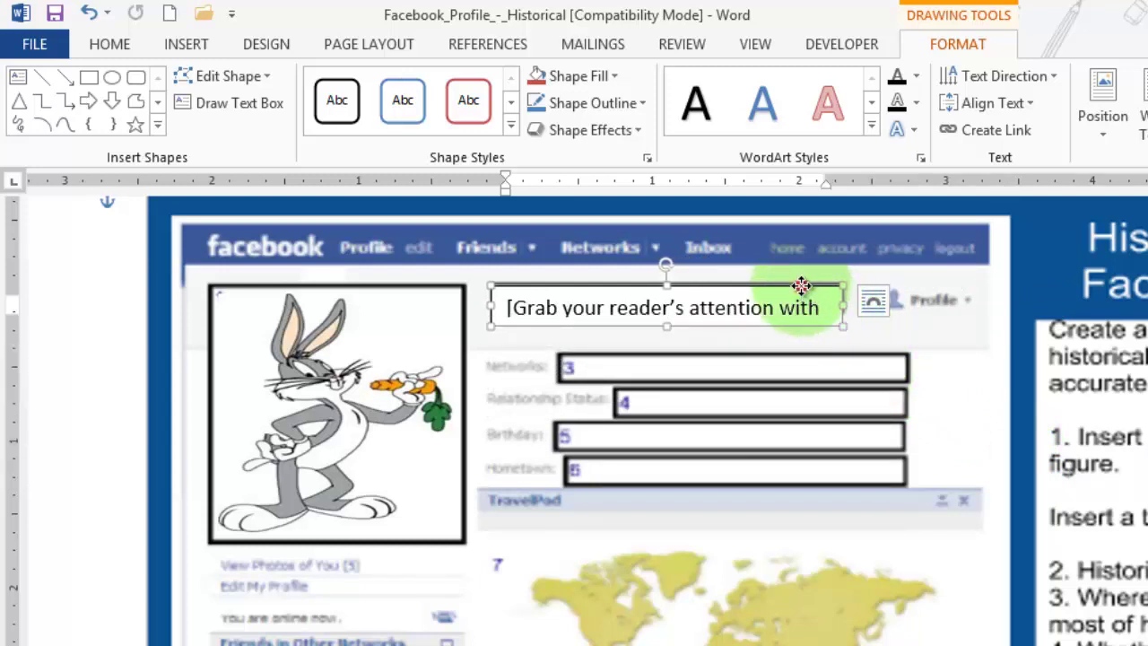
drag(801, 281, 800, 274)
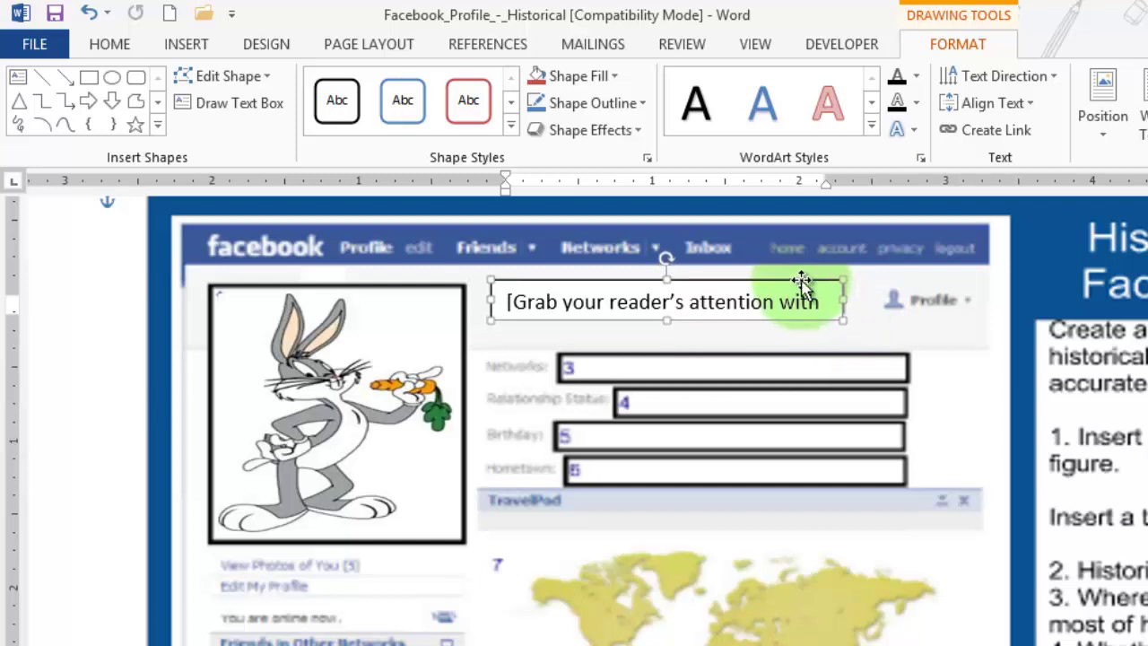
Set the text box's placeholder text to font size 8 and replace it with "Bugs Bunny".
click(772, 302)
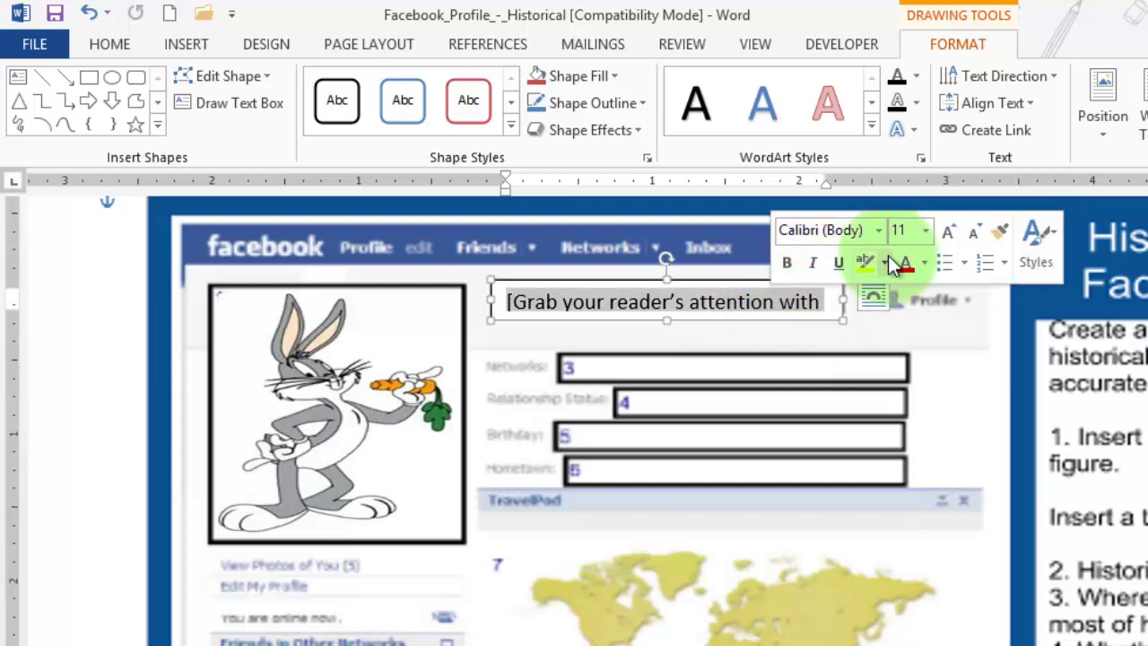
click(927, 233)
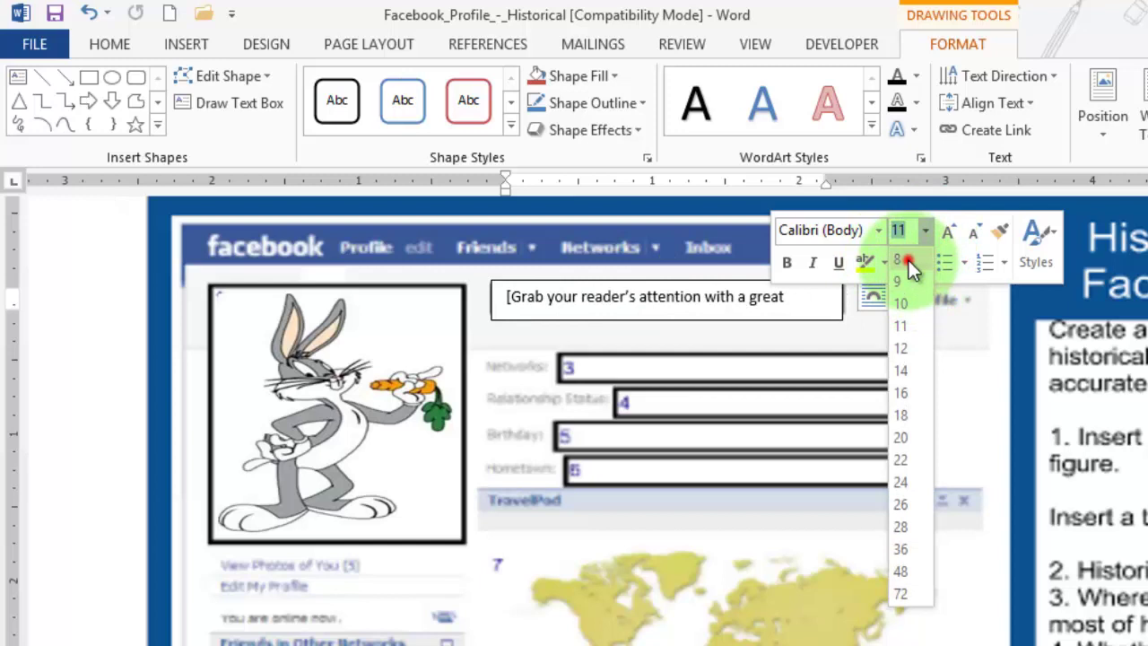
click(909, 261)
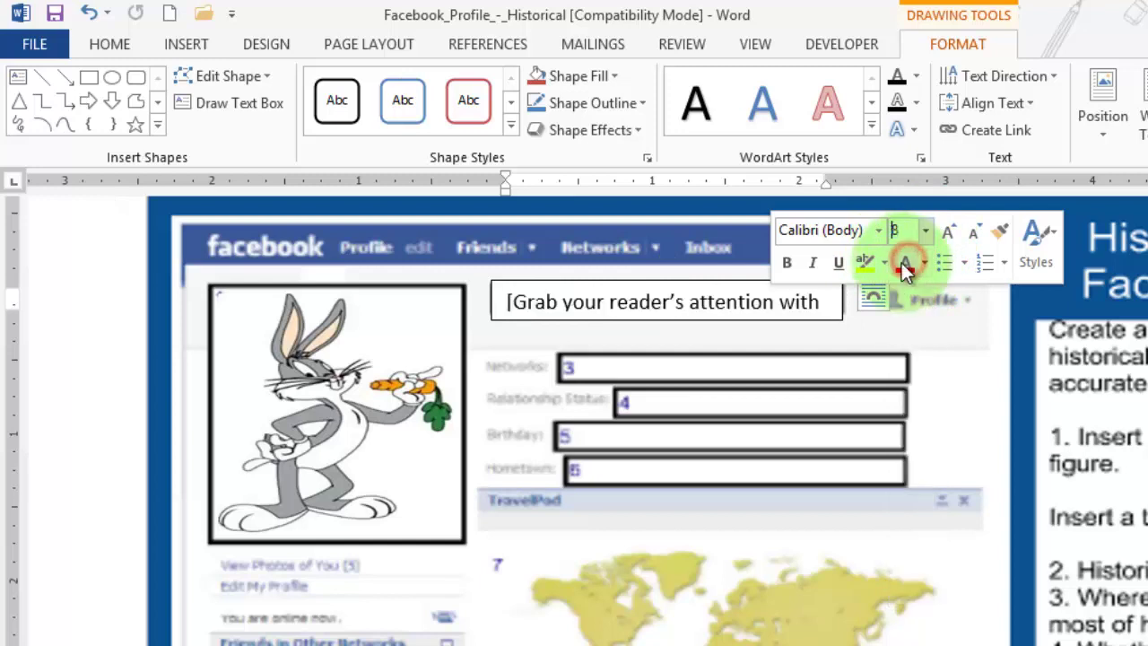
click(665, 315)
click(736, 303)
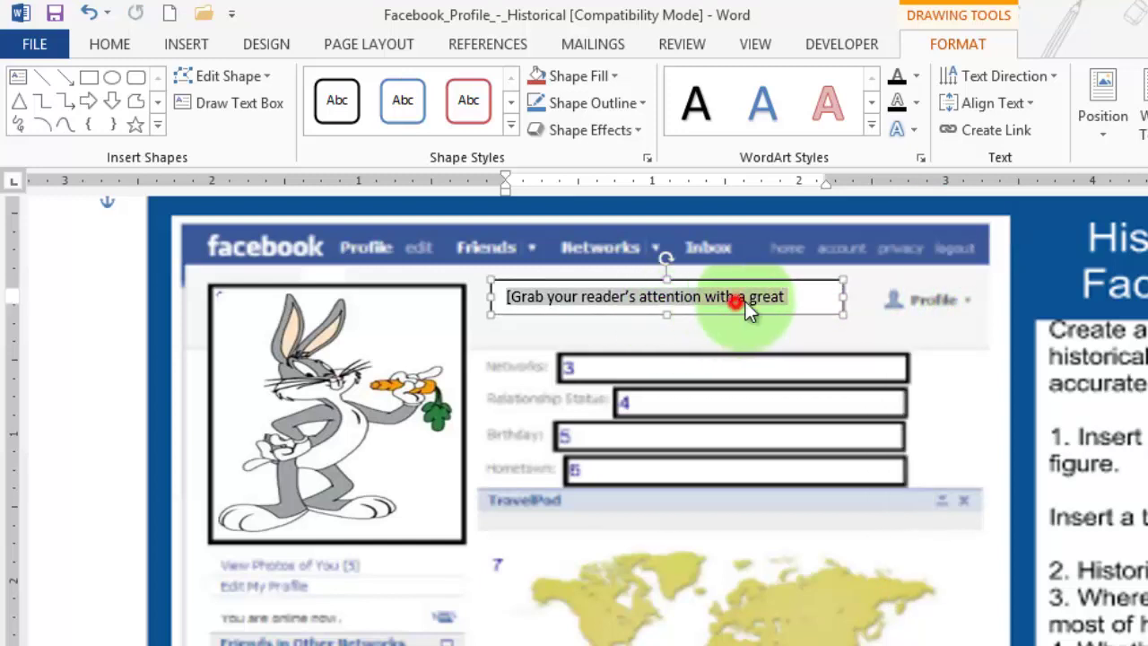
text(Bugs Bunny)
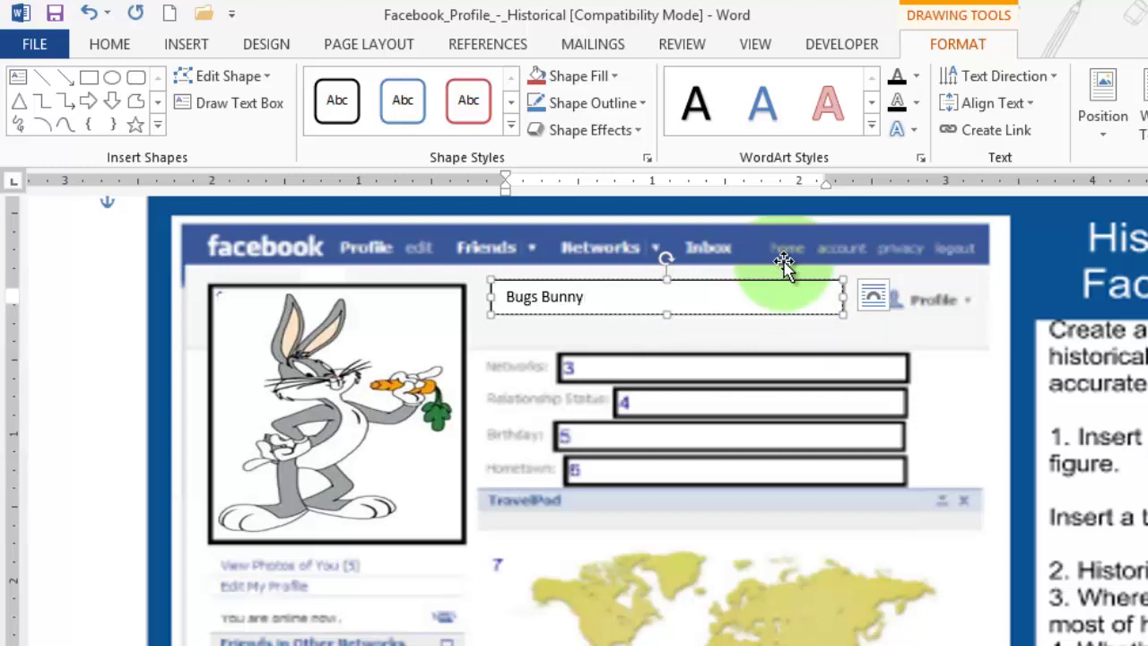
Try several shape styles on the Bugs Bunny text box: red outline, blue outline, red fill and green gradient fill.
click(771, 356)
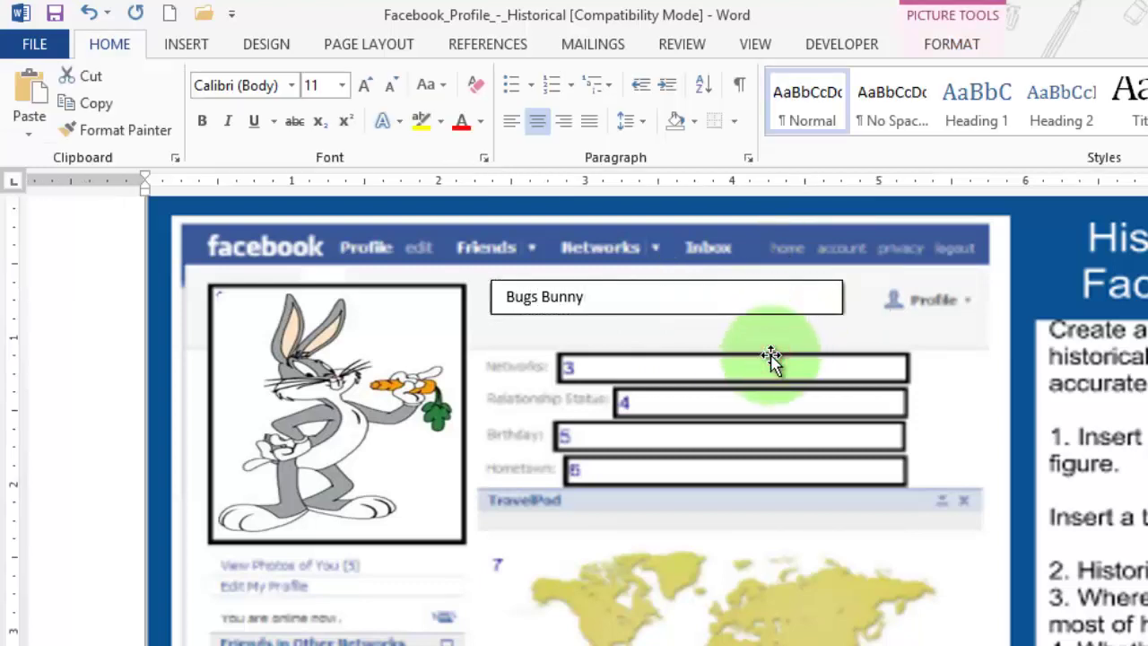
click(607, 313)
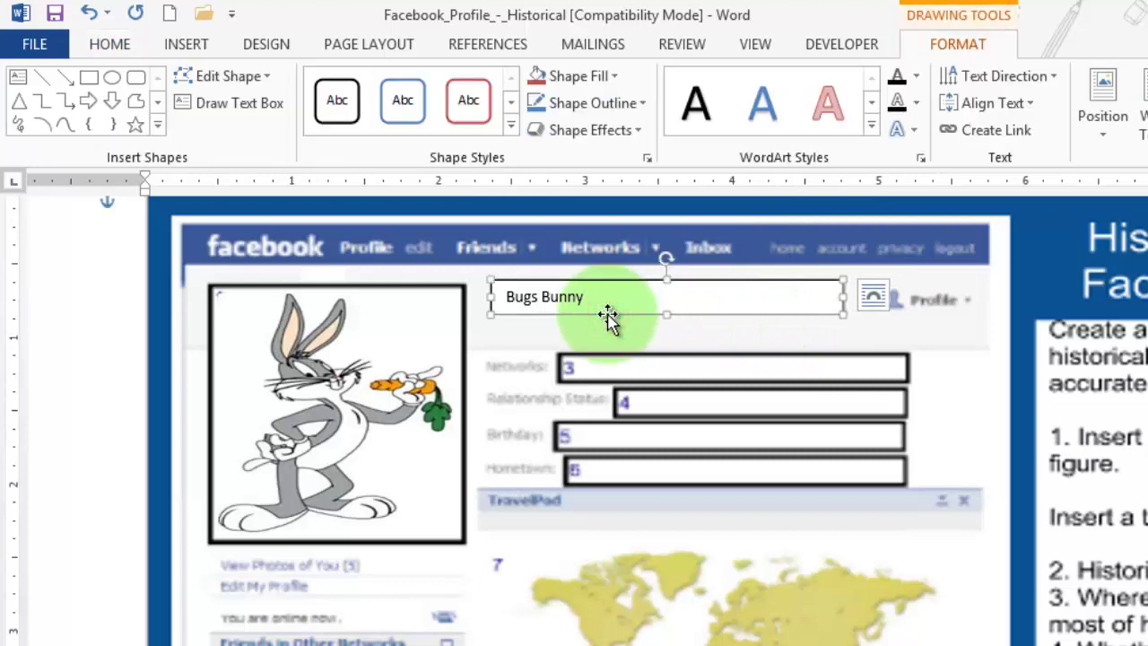
click(957, 43)
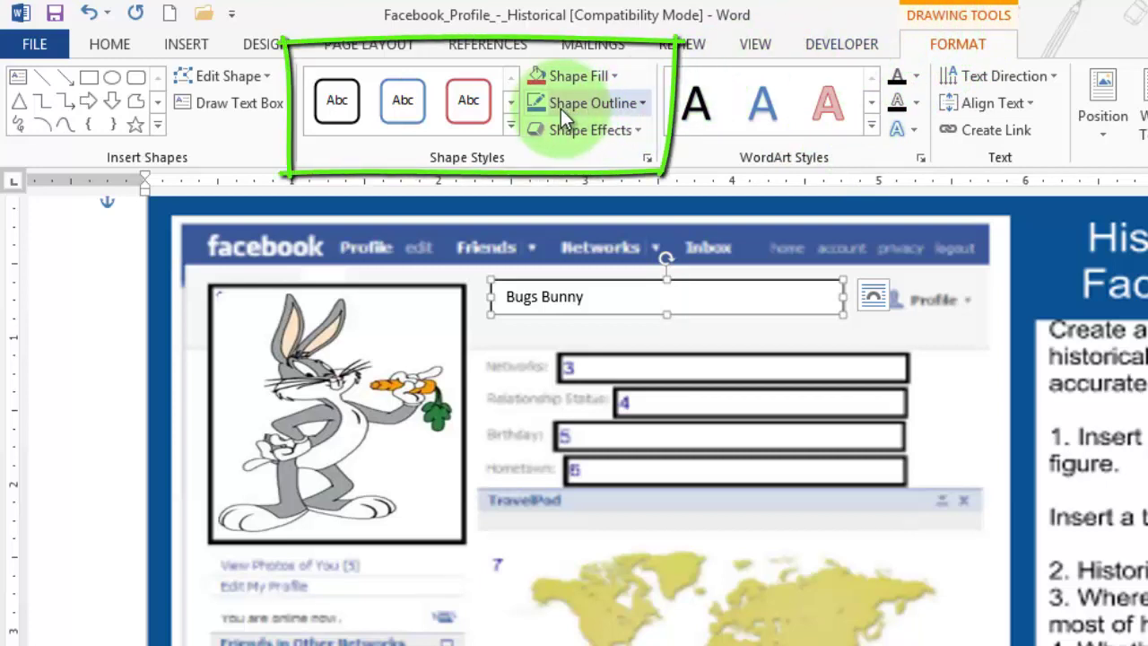
click(476, 104)
click(412, 106)
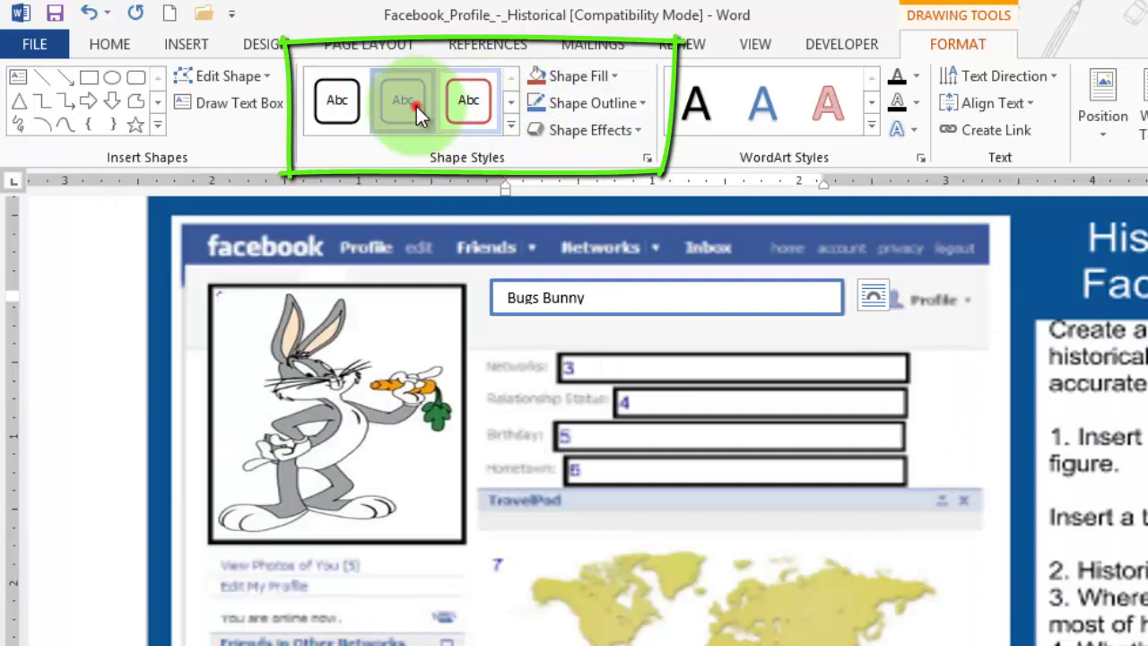
click(512, 131)
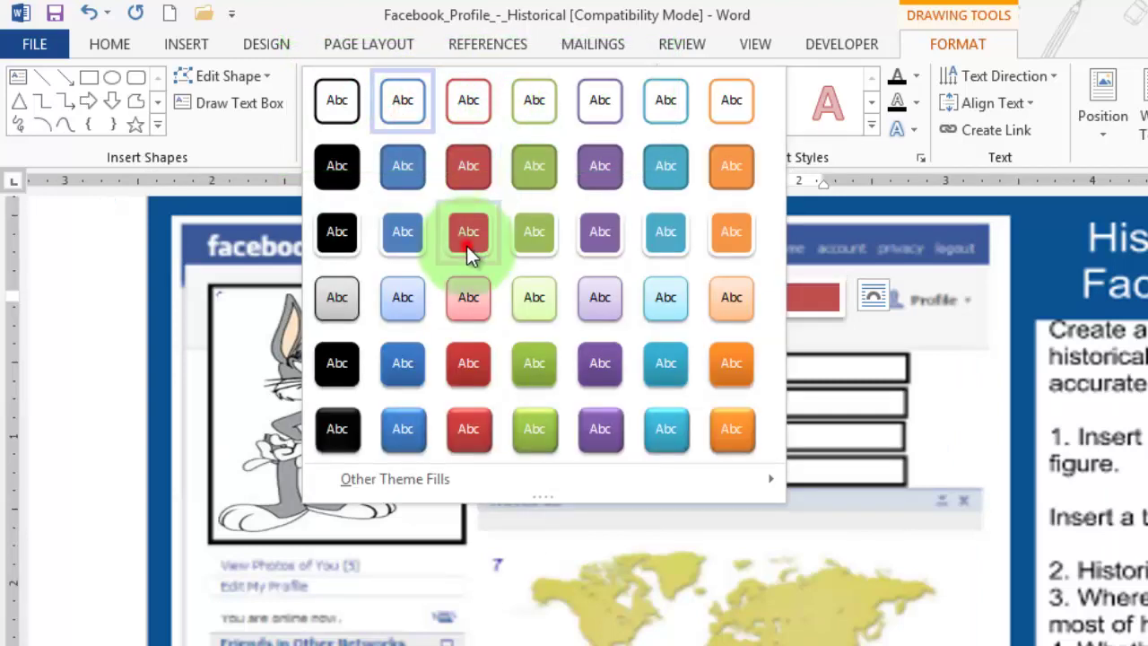
click(468, 247)
click(513, 133)
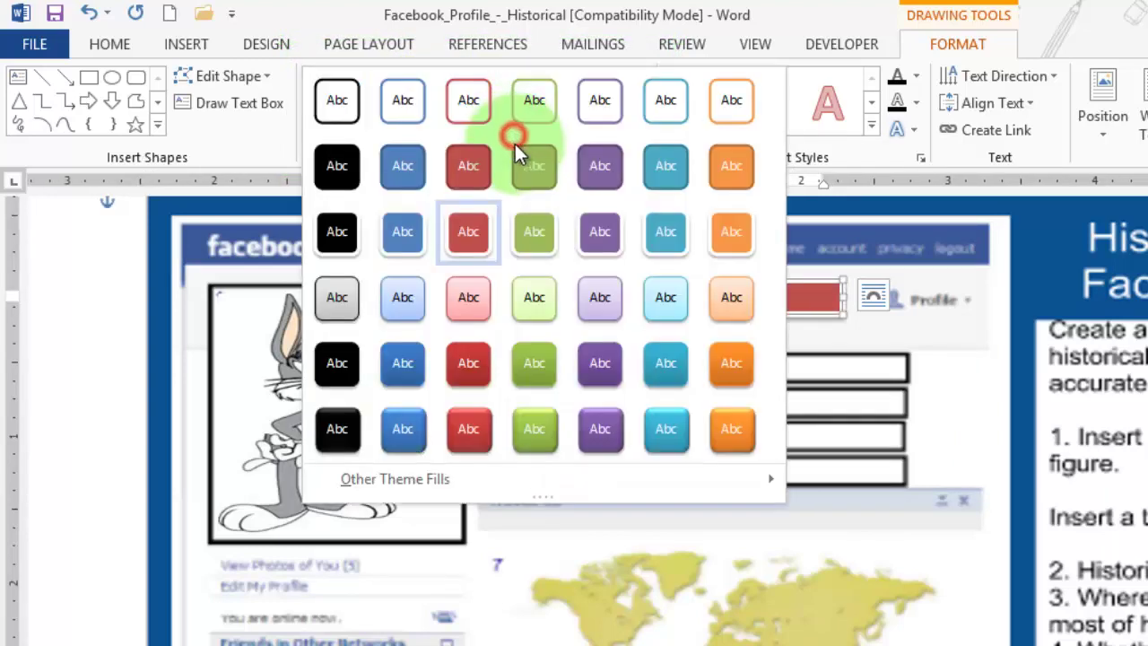
click(541, 364)
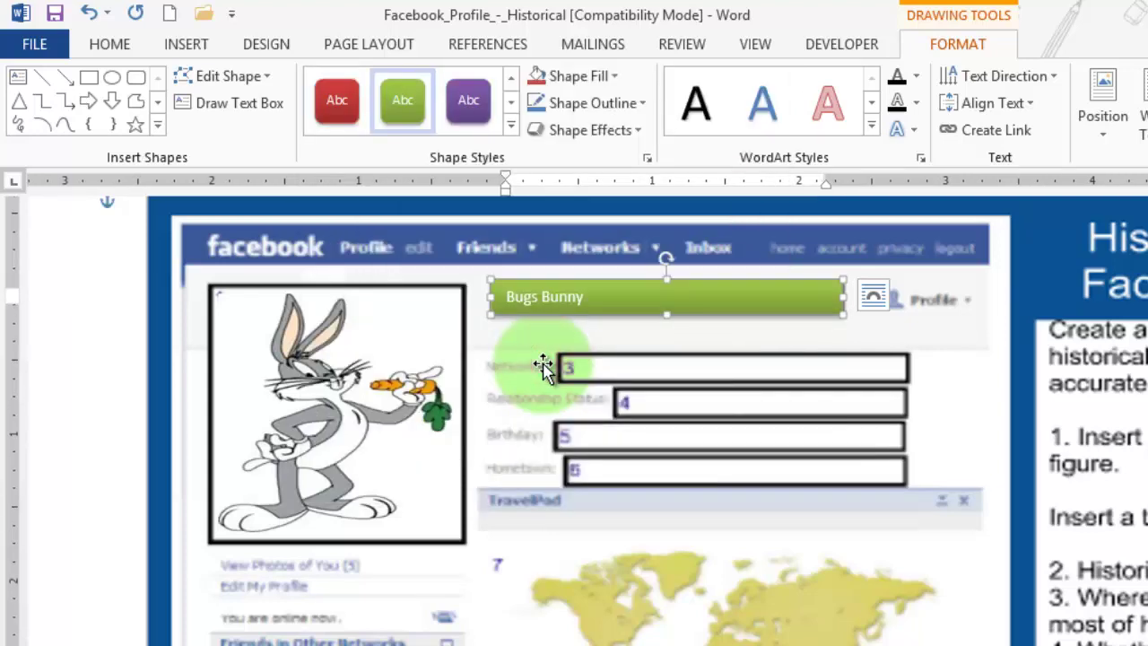
Apply the white style with a black outline to the Bugs Bunny text box and set its shape outline to No Outline.
click(511, 127)
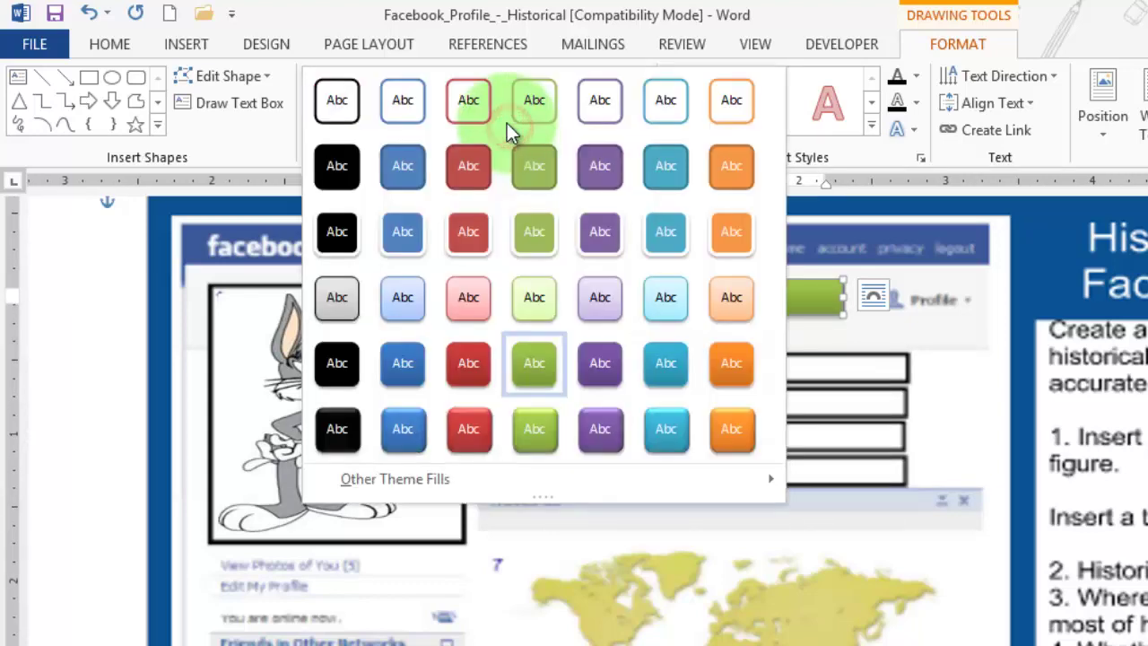
click(348, 100)
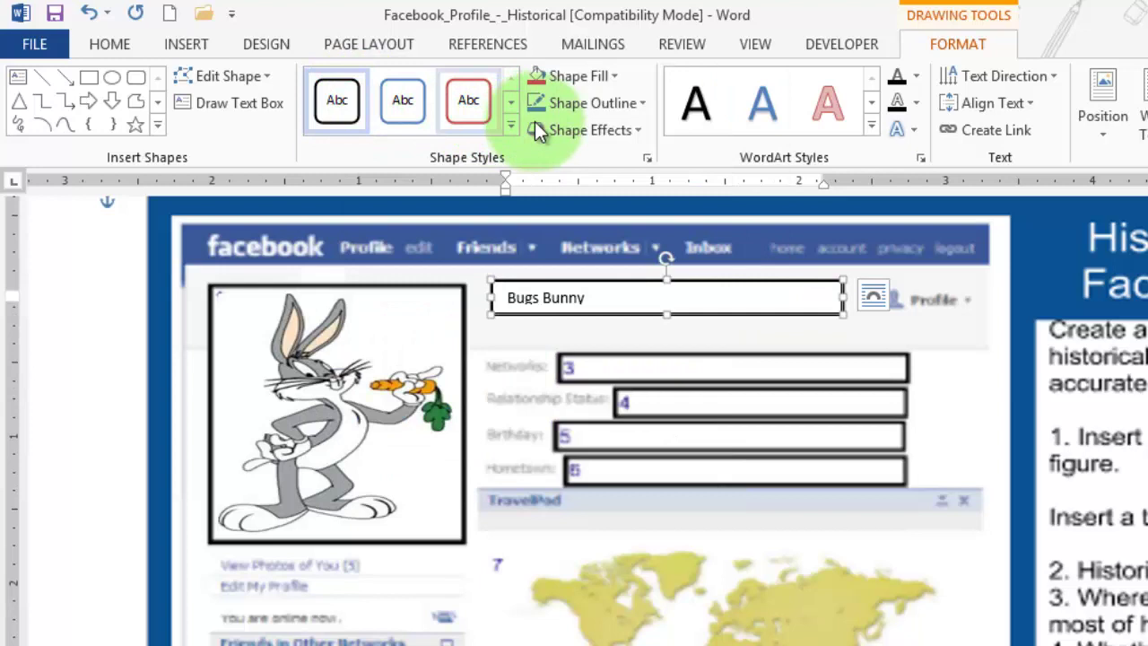
click(595, 102)
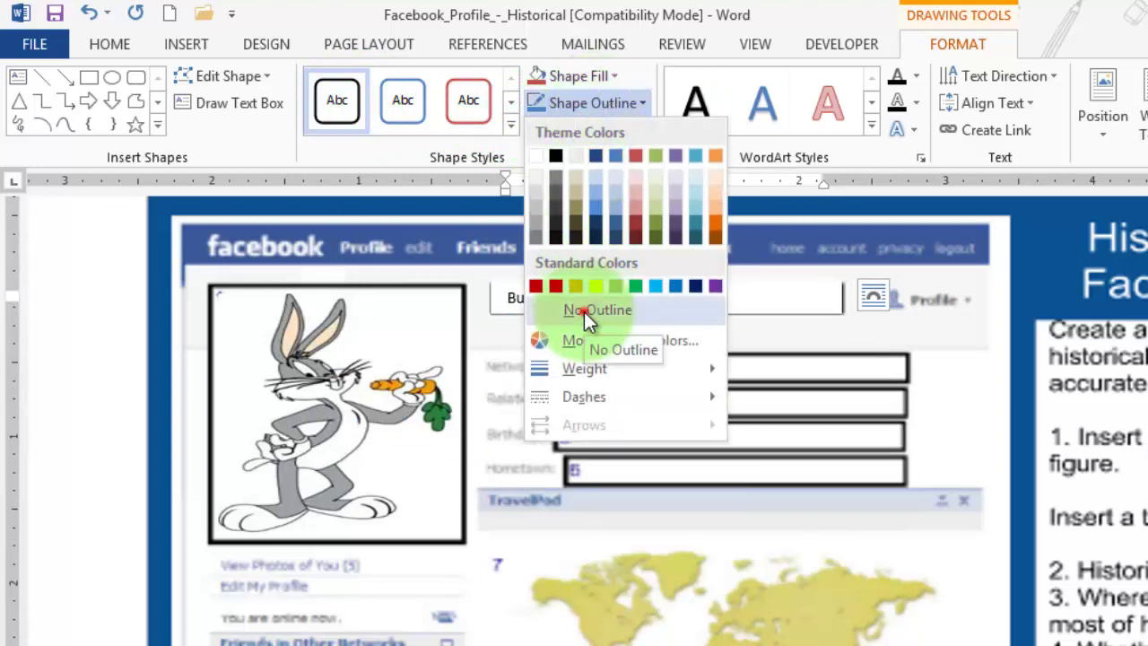
click(584, 312)
click(593, 335)
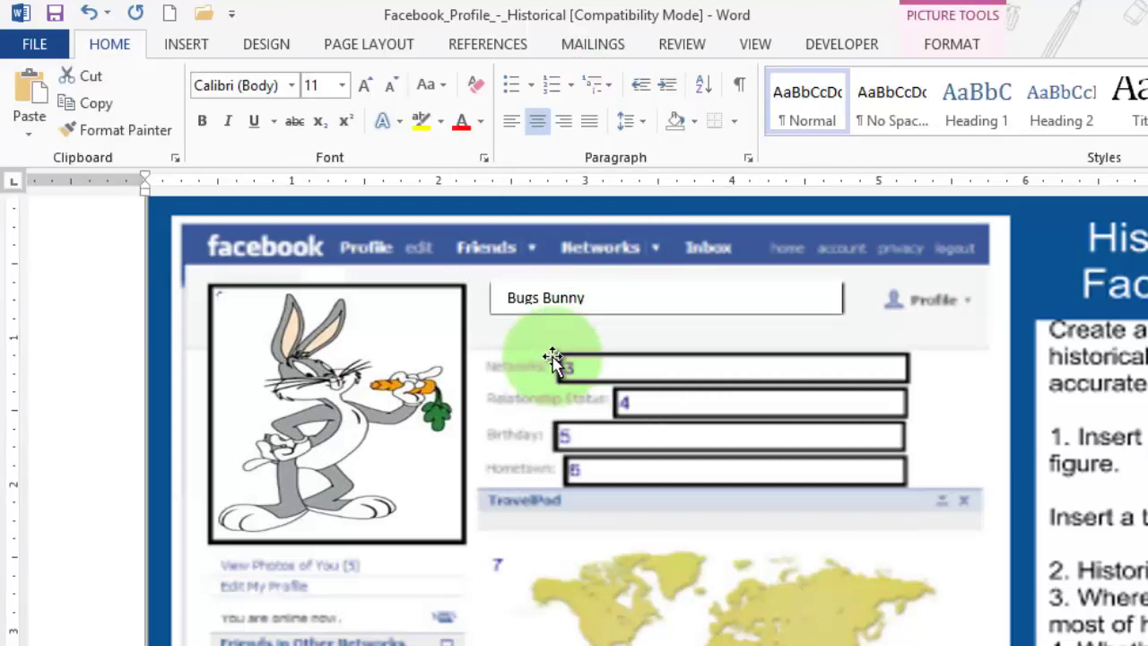
Enlarge the Bugs Bunny text box downward and on both sides so it fully covers the black frame of profile box 2.
click(597, 290)
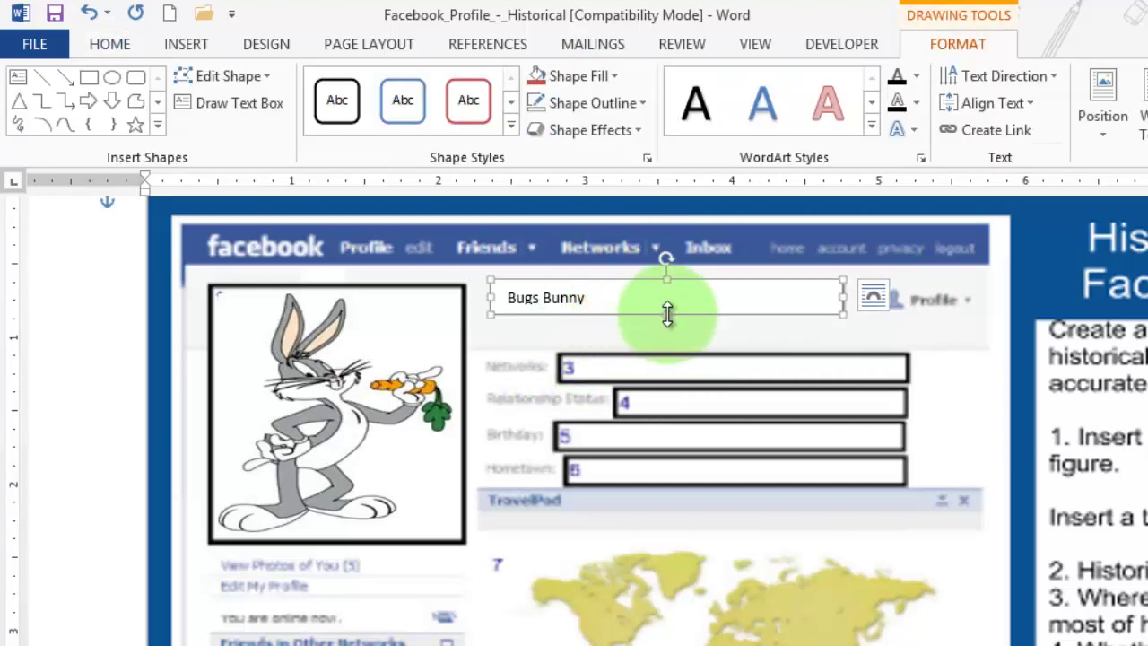
click(588, 339)
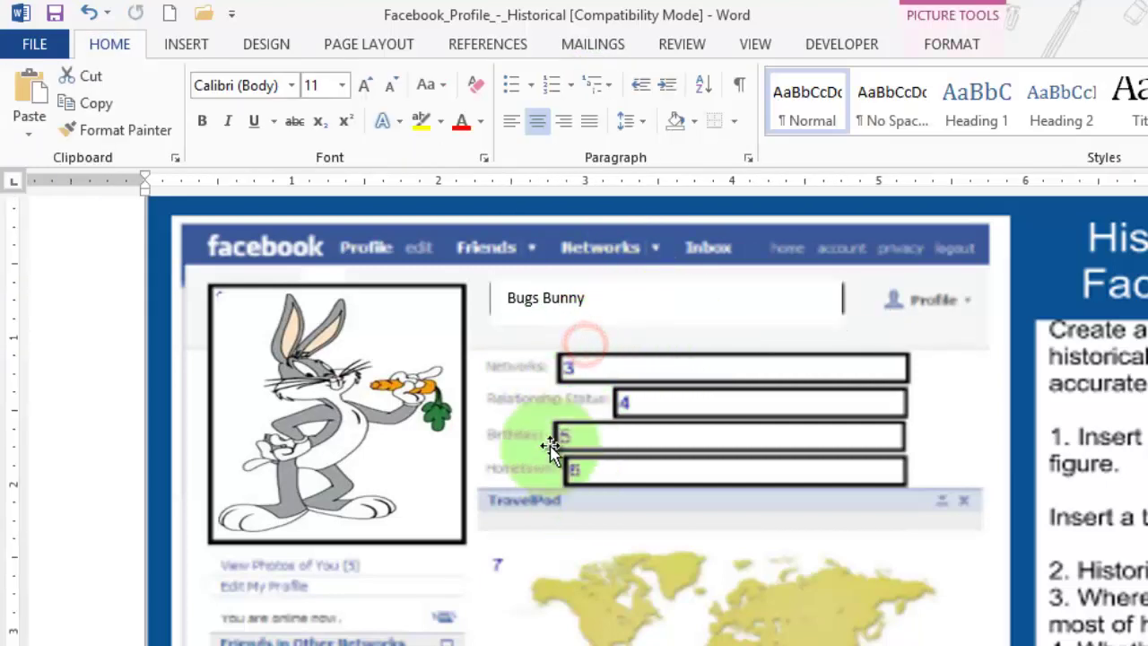
click(525, 307)
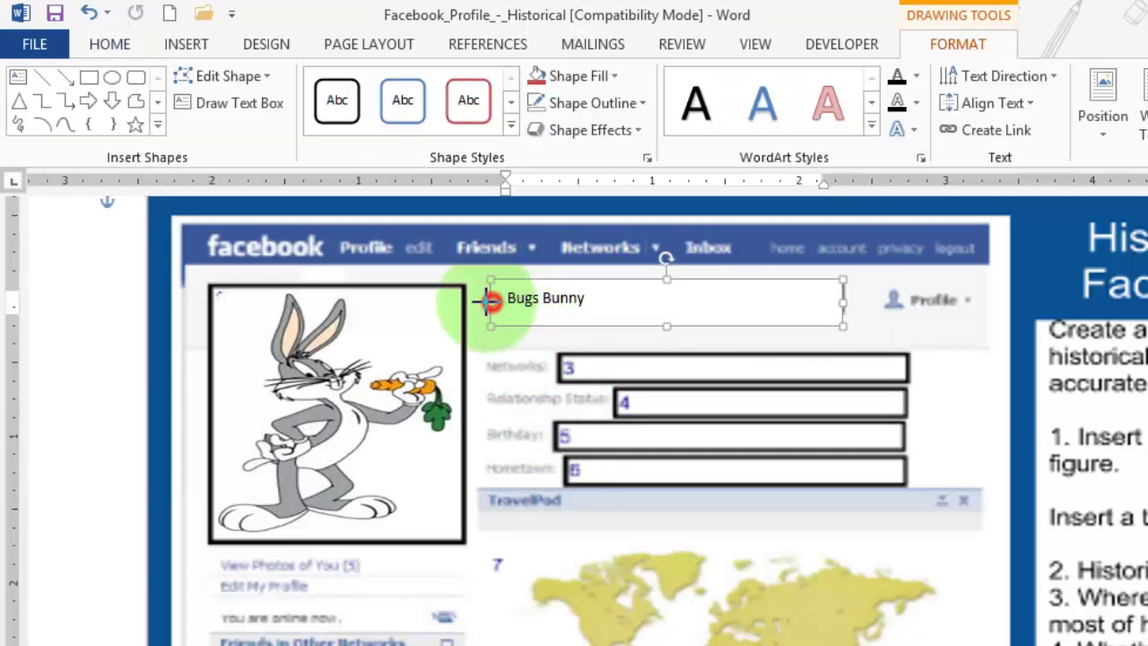
drag(489, 301, 483, 302)
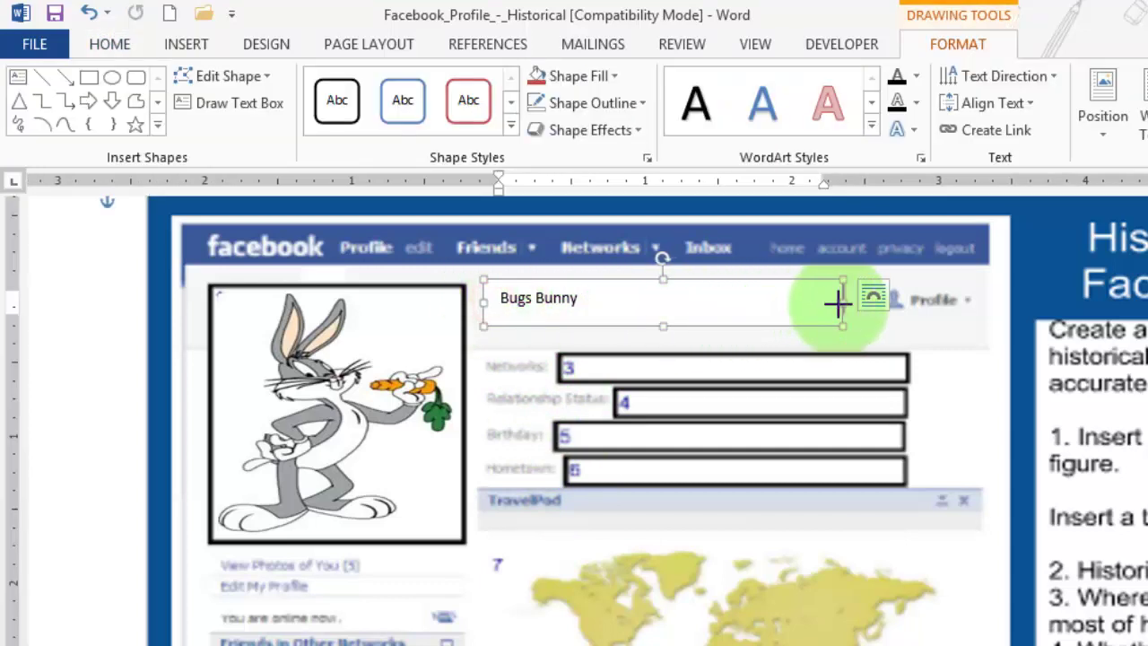
drag(852, 302, 852, 302)
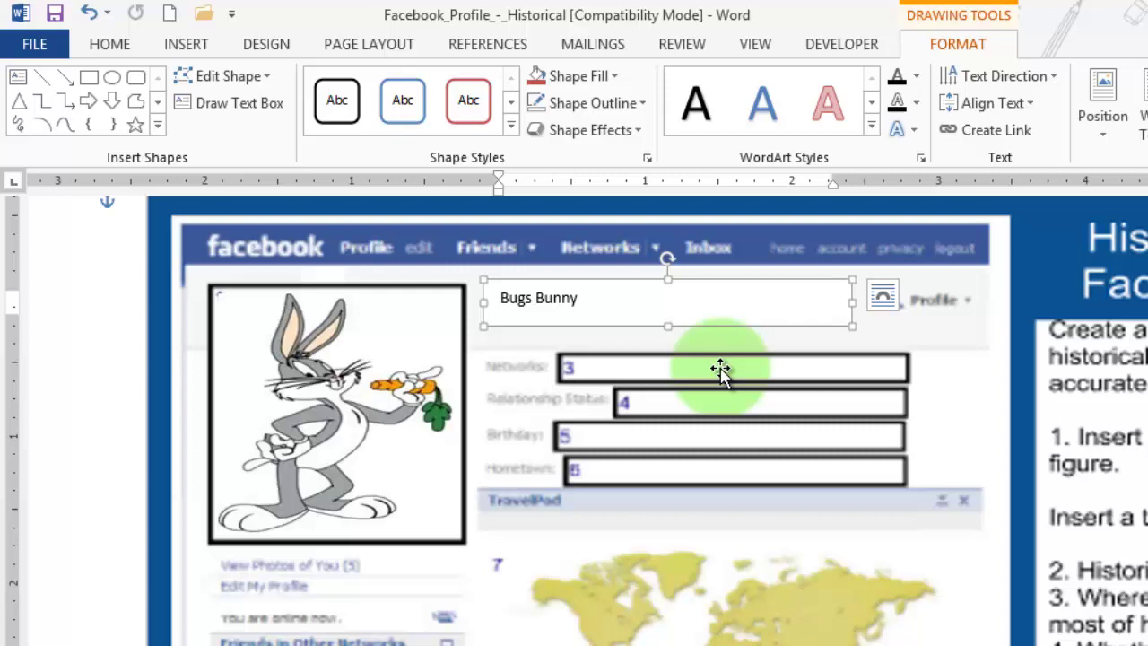
click(700, 392)
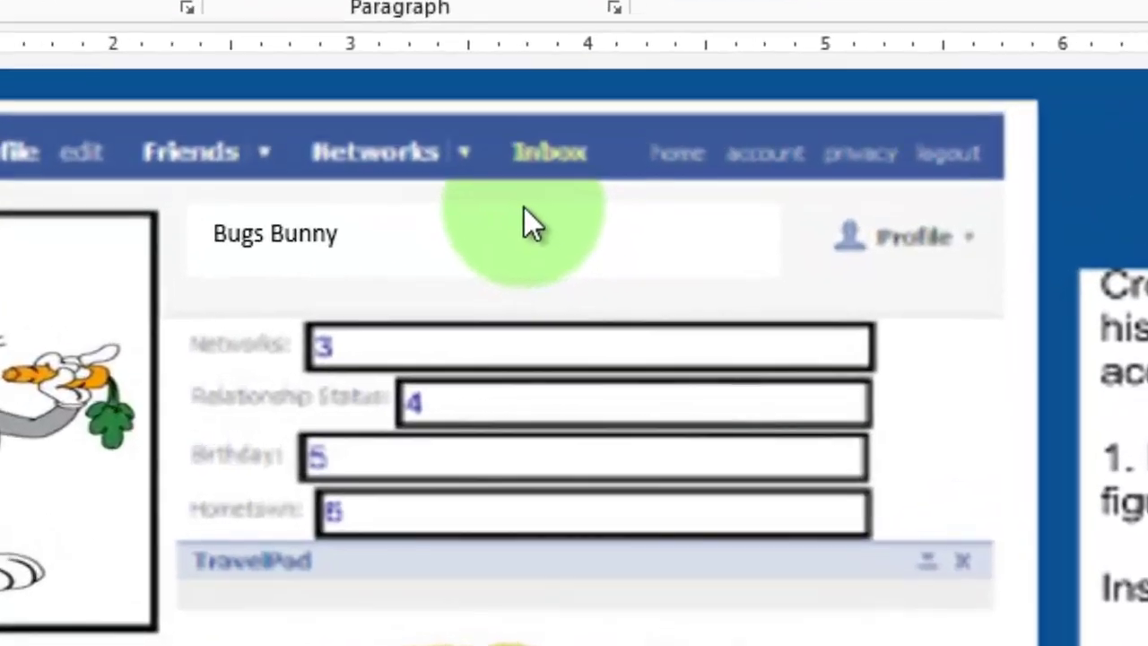
Copy the Bugs Bunny text box, paste it with source formatting, and place the copy over profile box 3 beside Networks.
click(691, 285)
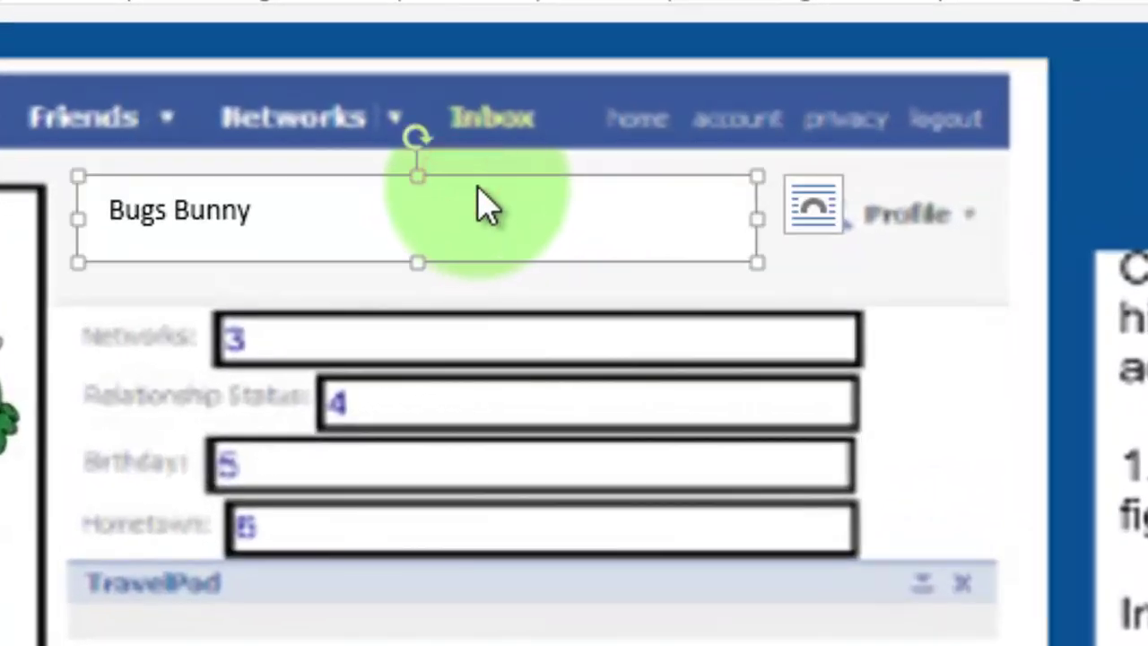
right_click(473, 175)
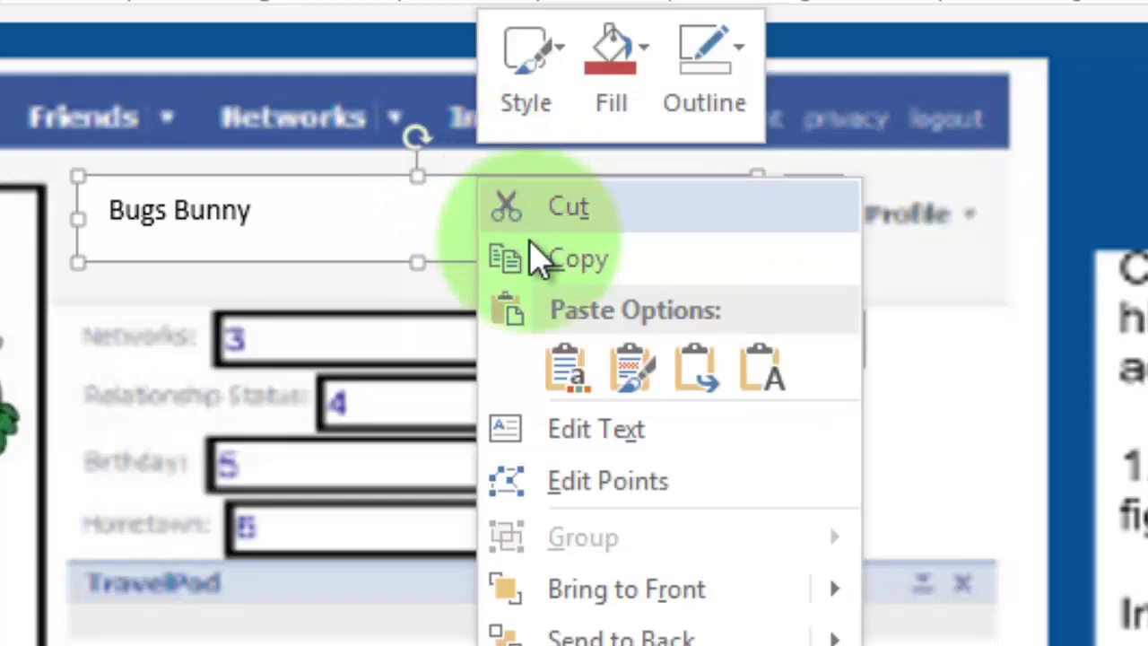
click(554, 262)
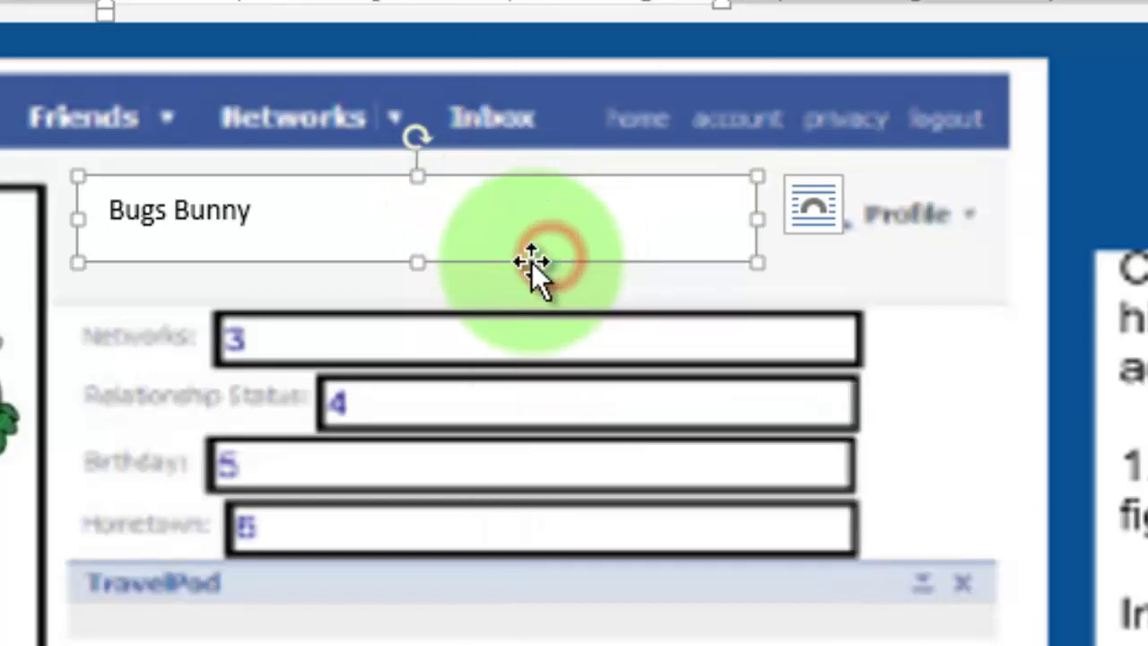
right_click(347, 346)
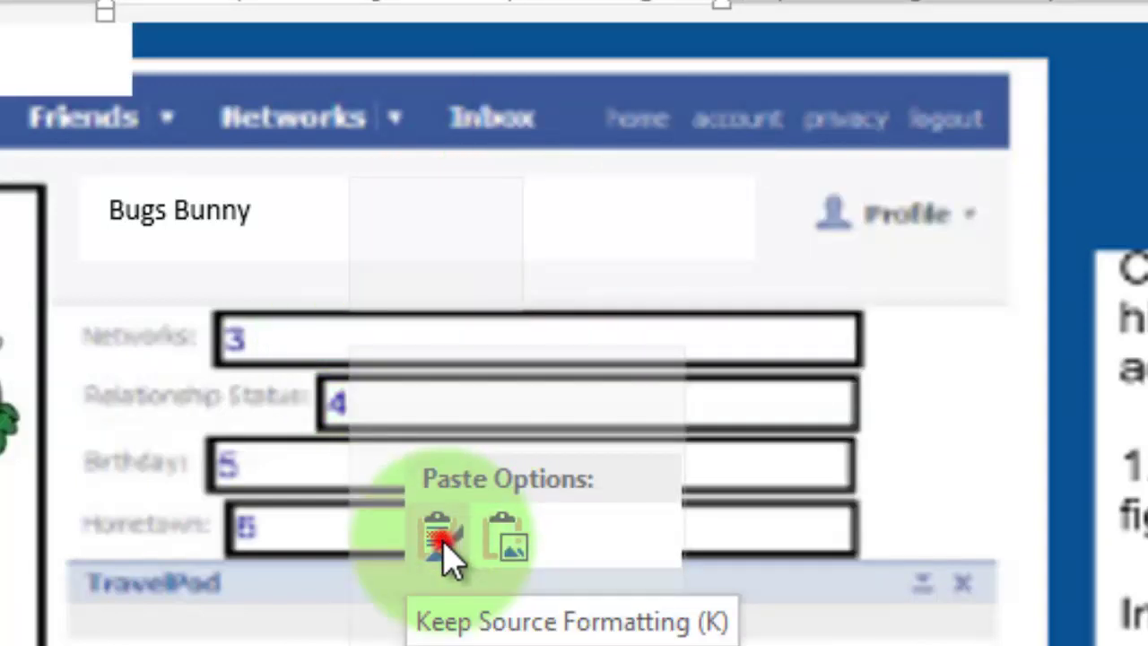
click(439, 538)
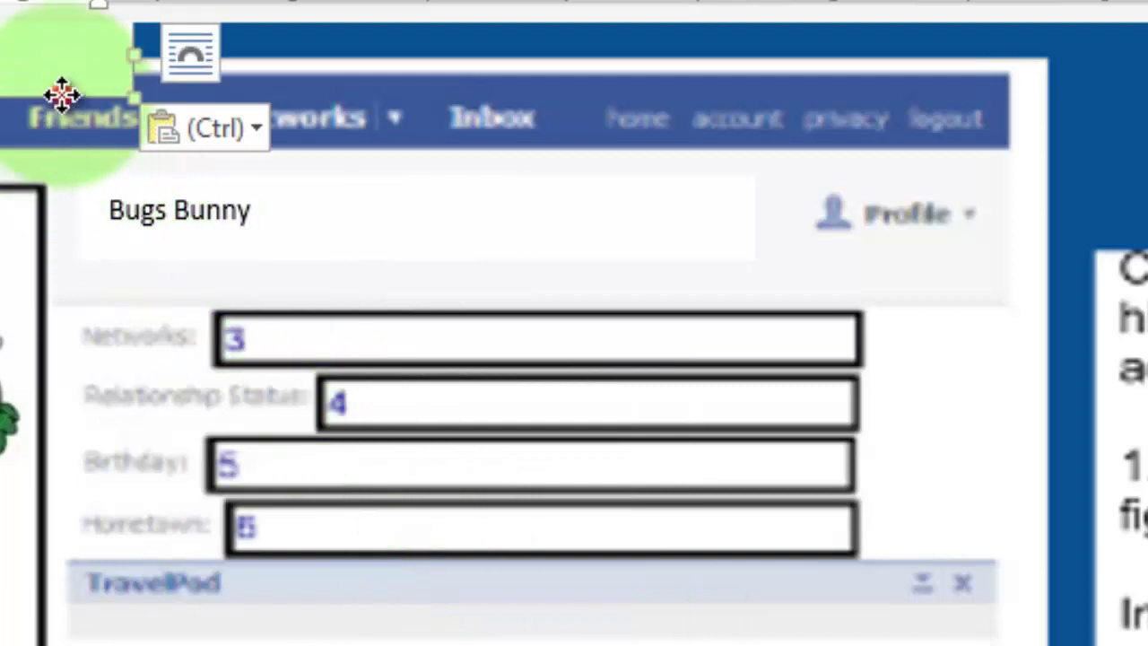
drag(61, 93, 814, 411)
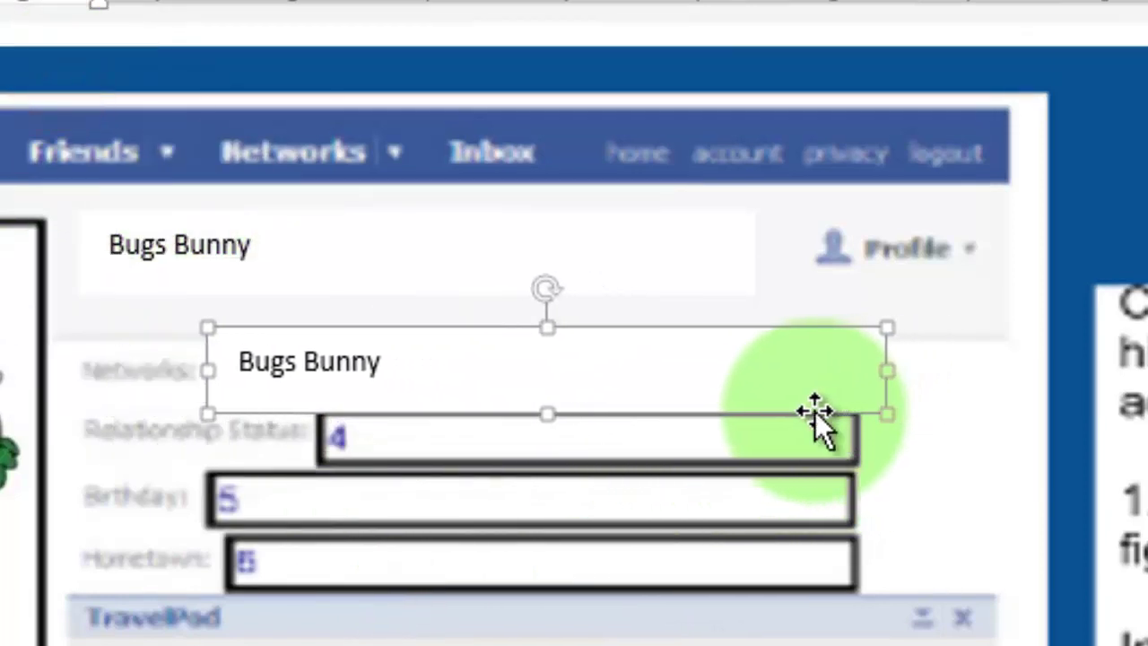
Replace the text in the copied text box beside Networks with "Rabbit hole".
click(700, 627)
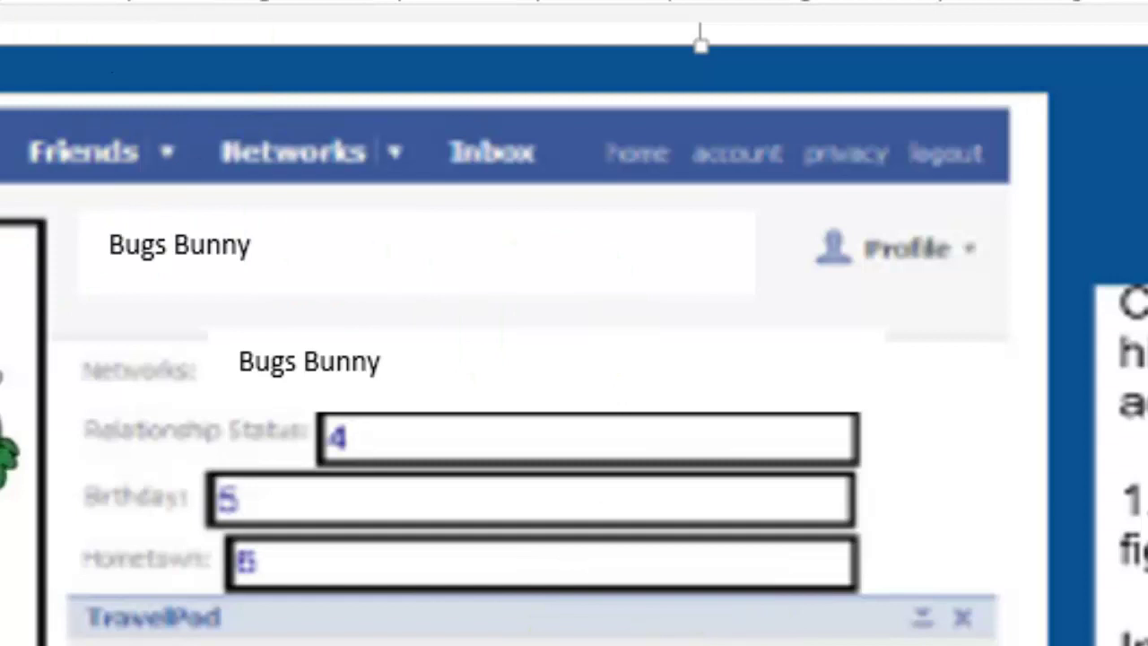
click(289, 359)
drag(406, 365, 111, 334)
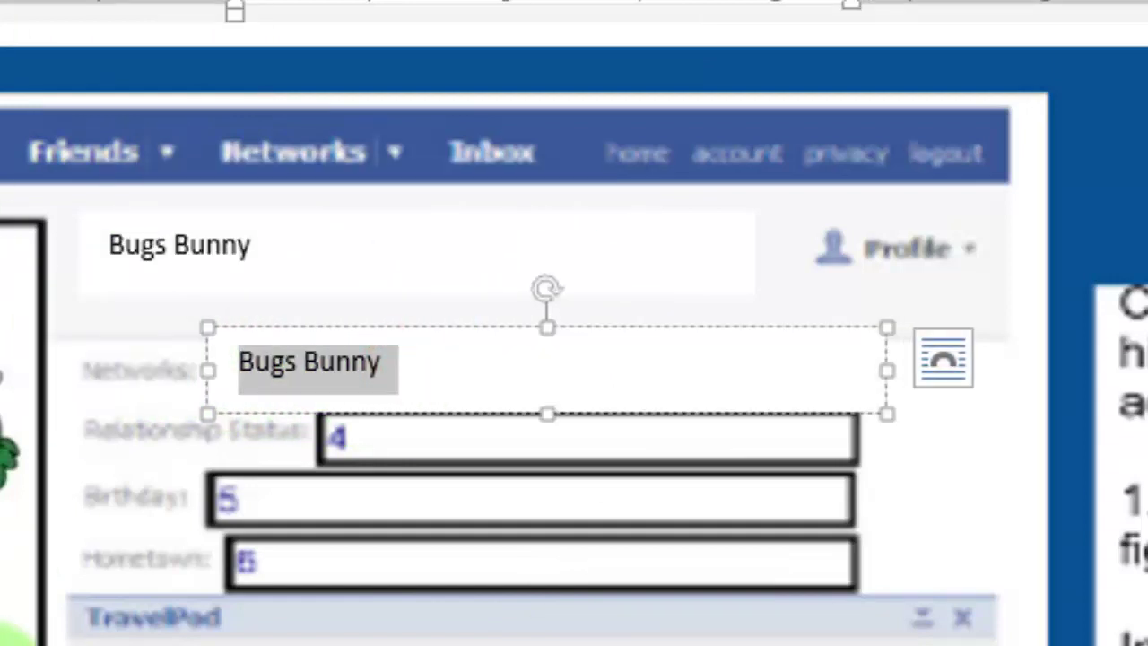
text(Rabbit hole)
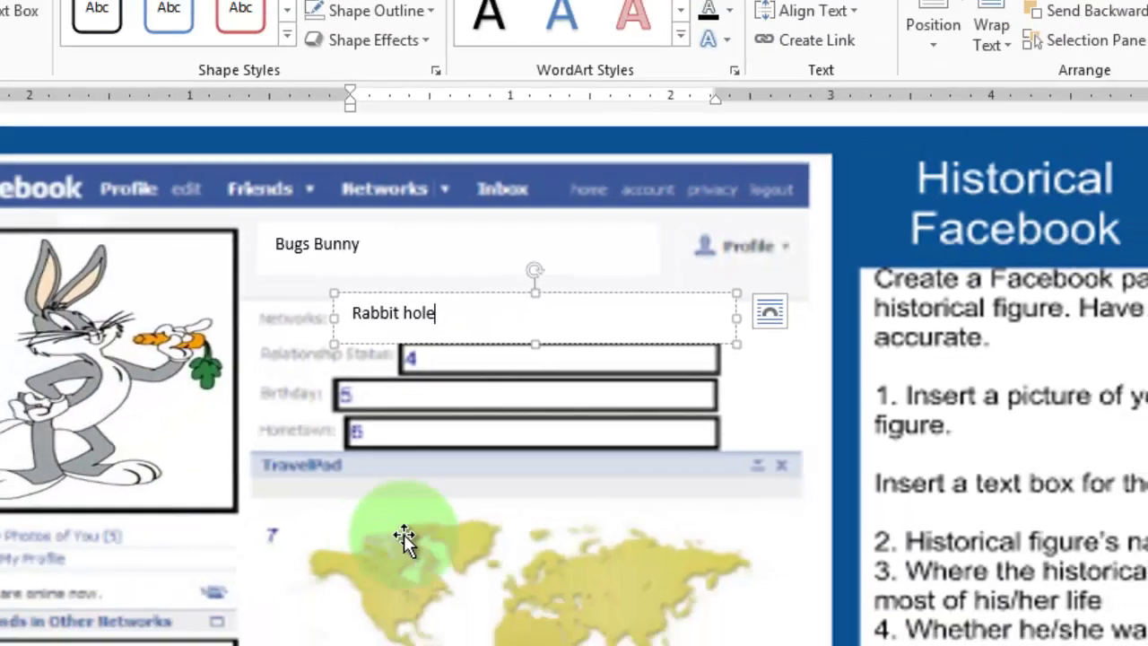
click(506, 432)
click(619, 423)
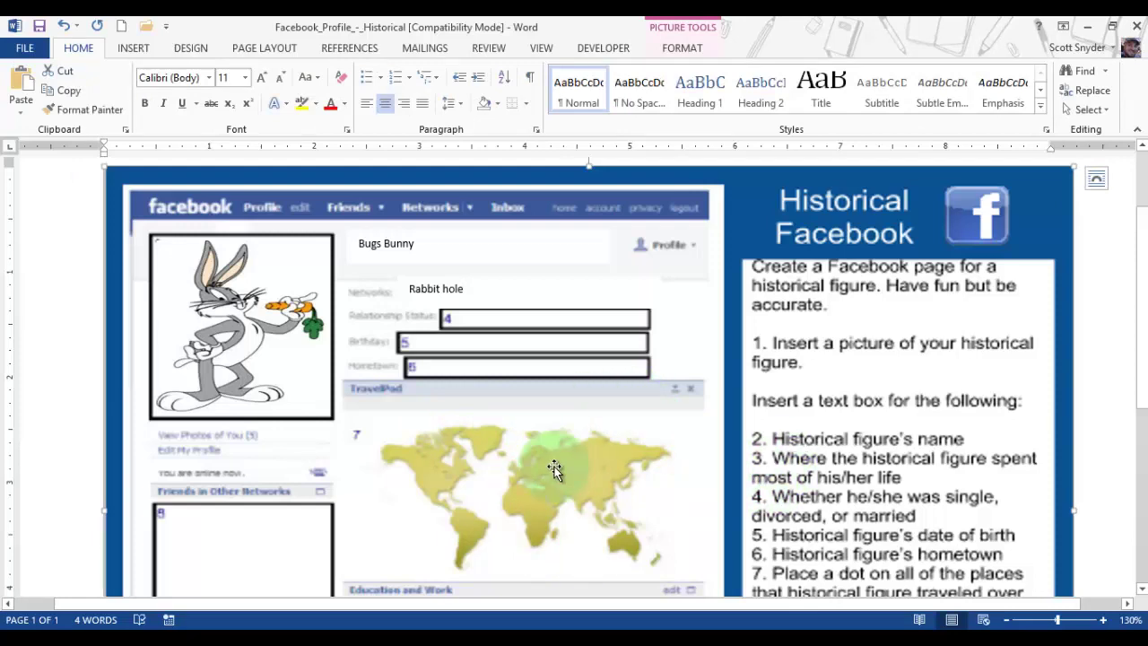
Insert a small six-pointed star over the eastern United States on the TravelPad world map in section 7.
scroll(554, 468, down, 1)
scroll(551, 461, up, 1)
scroll(549, 465, down, 2)
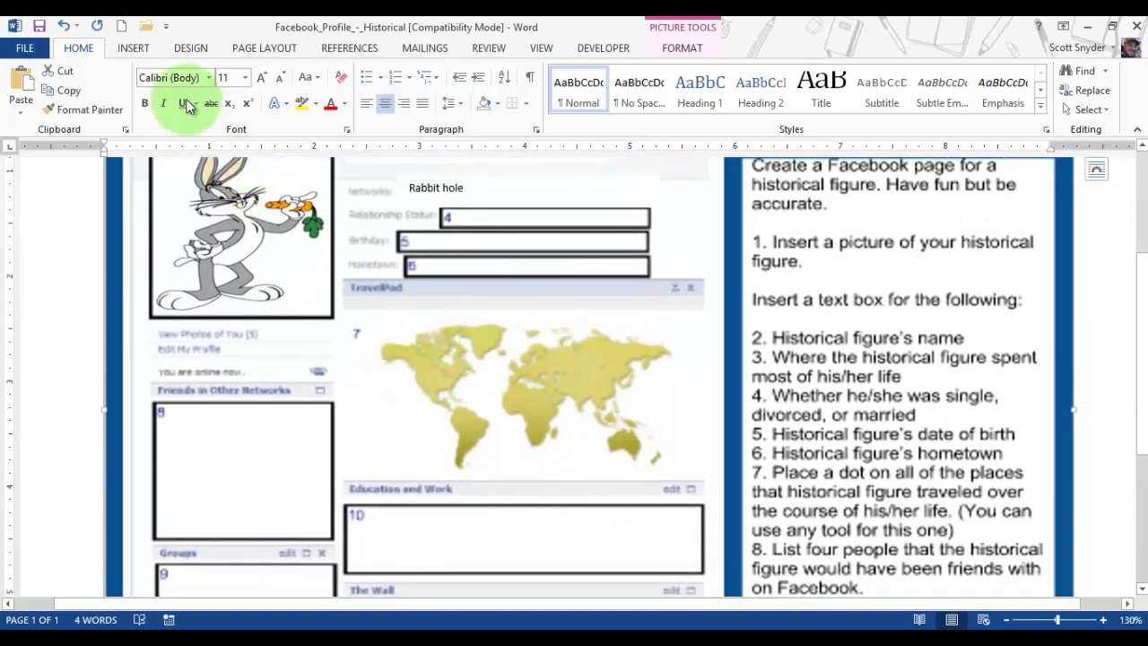
scroll(578, 403, up, 3)
scroll(576, 423, up, 9)
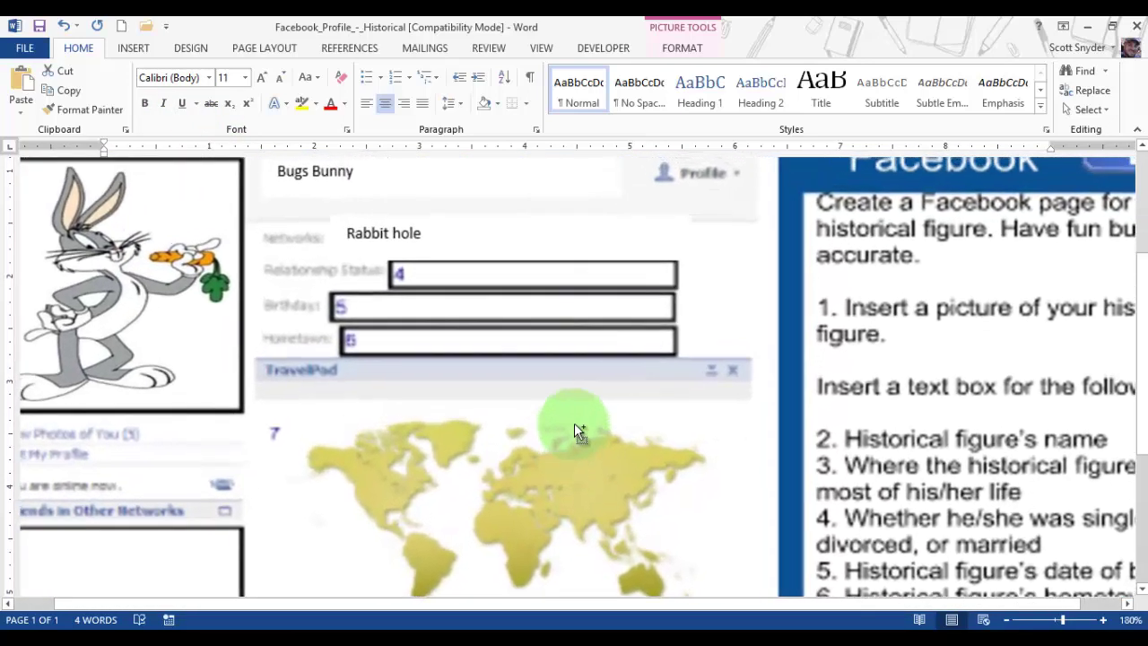
scroll(598, 393, down, 7)
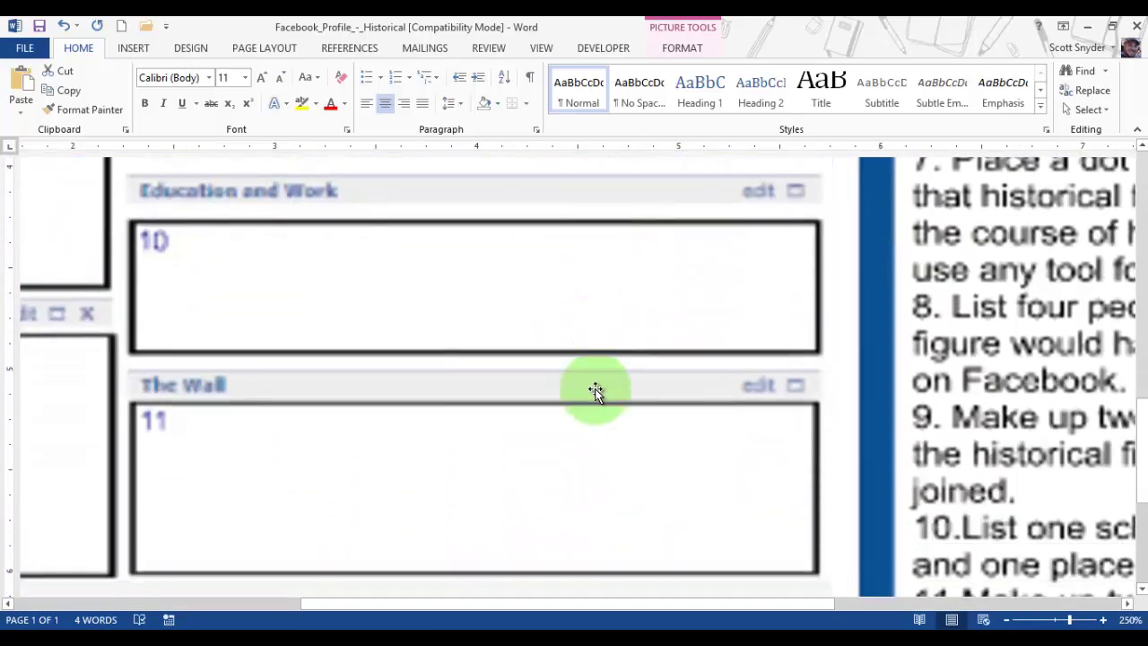
scroll(594, 390, up, 4)
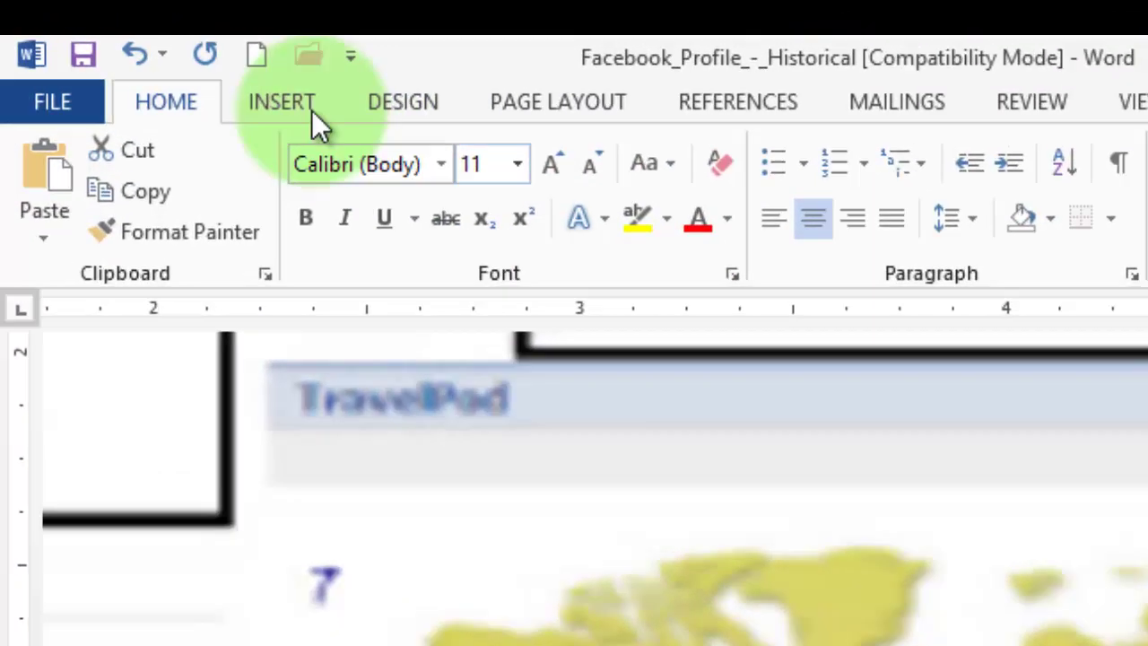
click(182, 67)
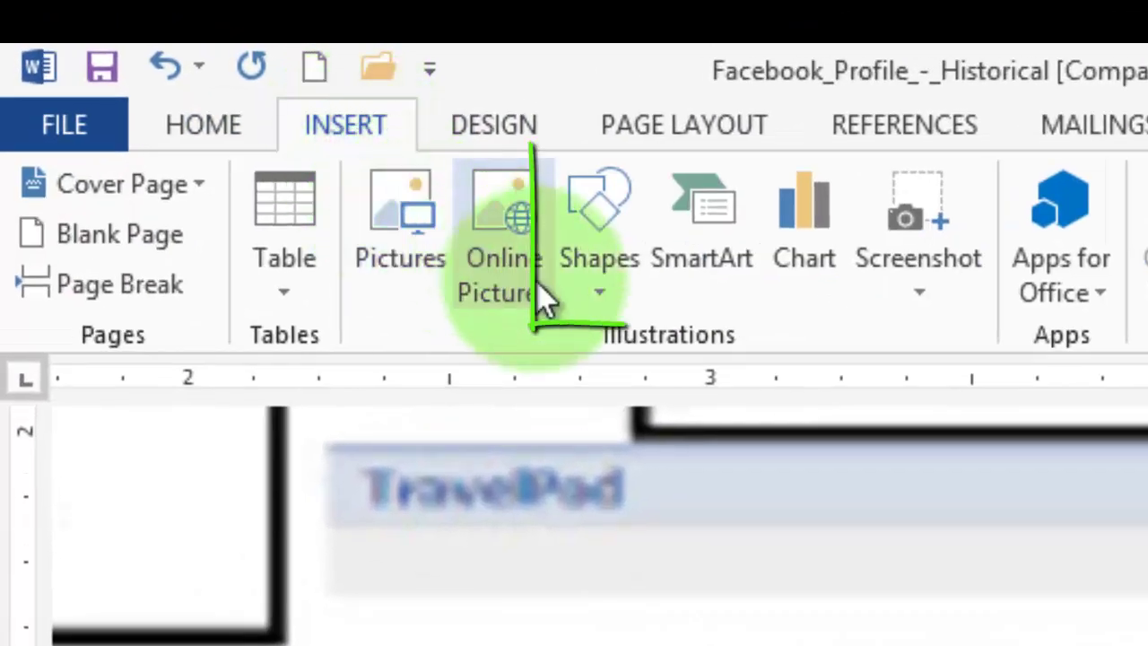
click(604, 296)
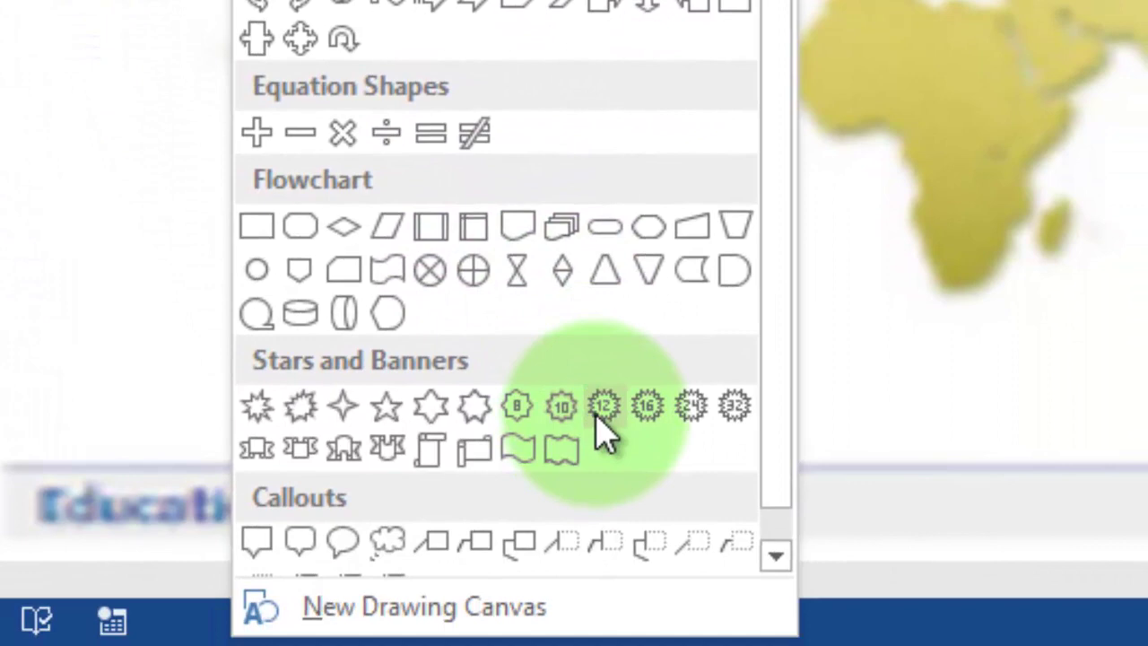
click(439, 415)
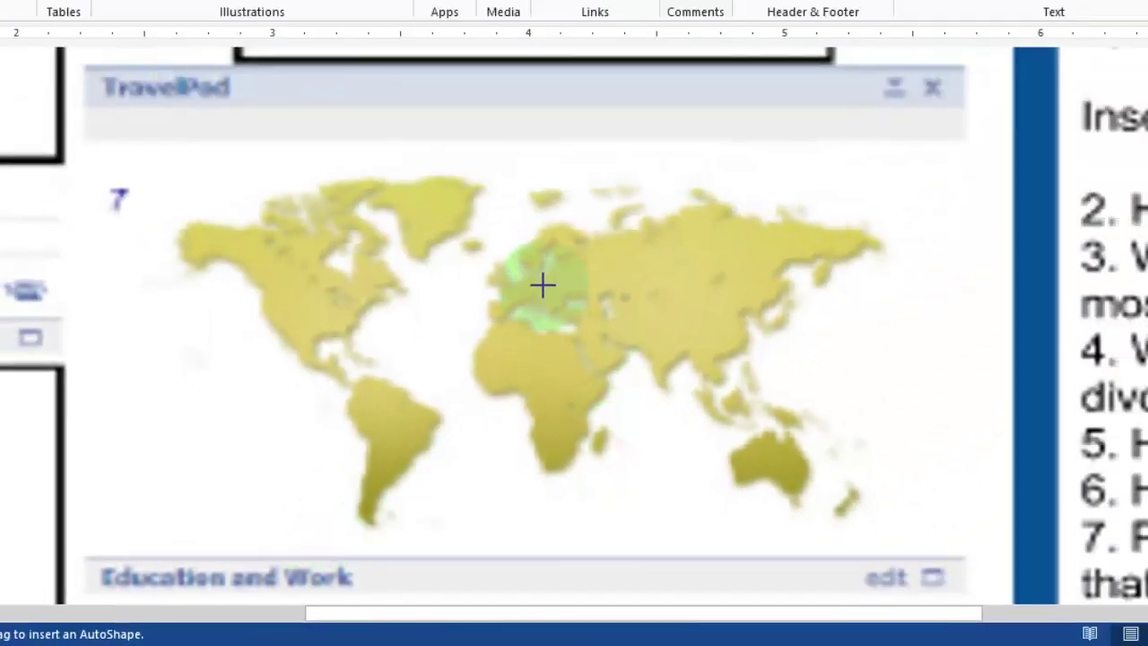
drag(323, 302, 345, 323)
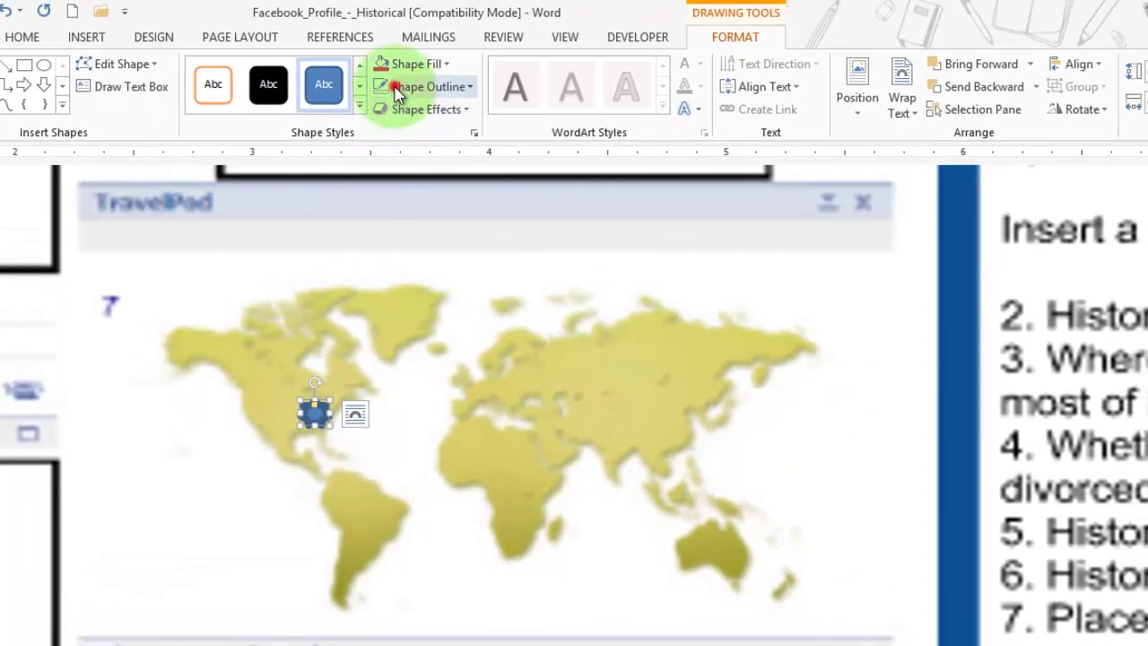
Make the outline of the star on the TravelPad world map thinner.
click(401, 87)
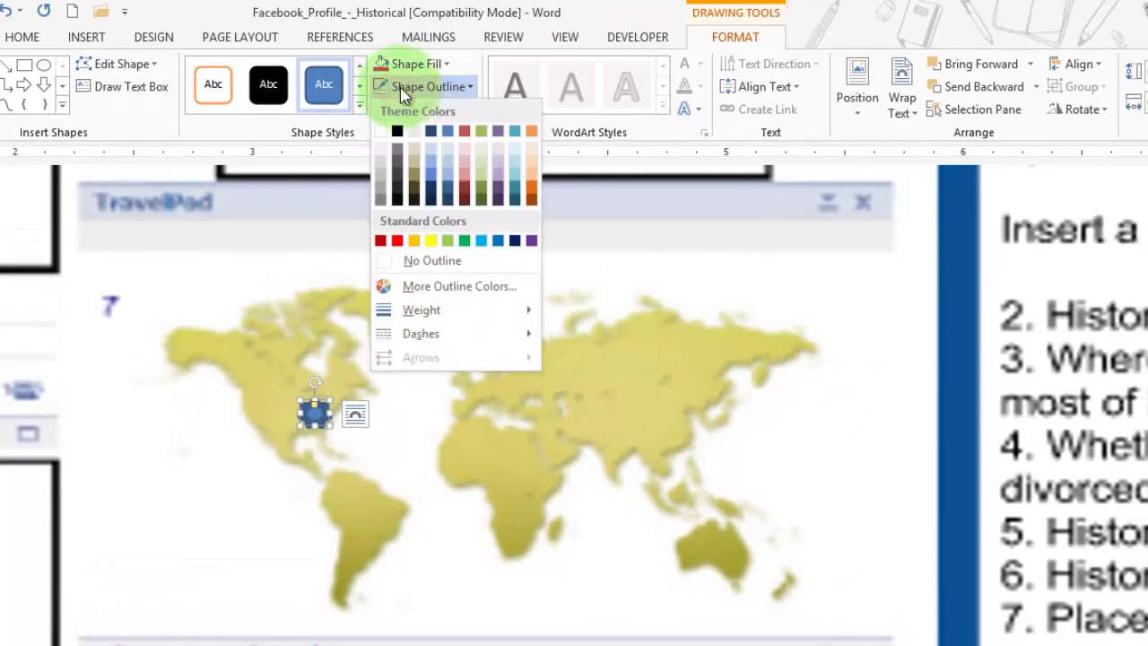
mouse_move(462, 311)
click(588, 314)
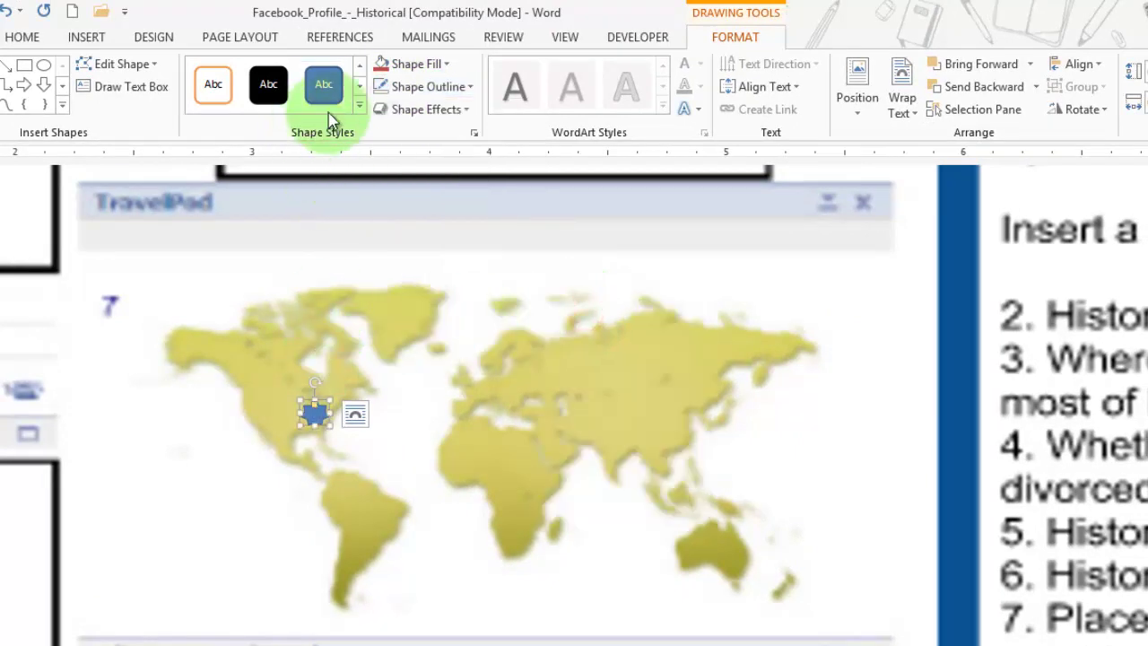
Fill the star on the map with light red and change its outline color to light green.
click(416, 64)
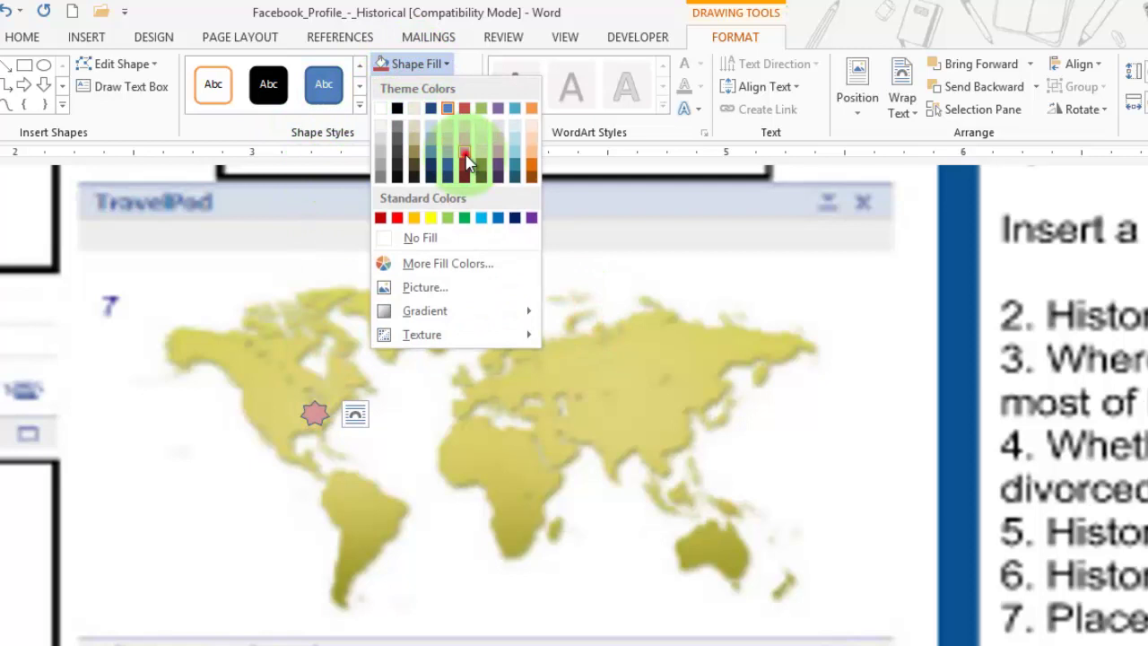
click(467, 161)
click(440, 87)
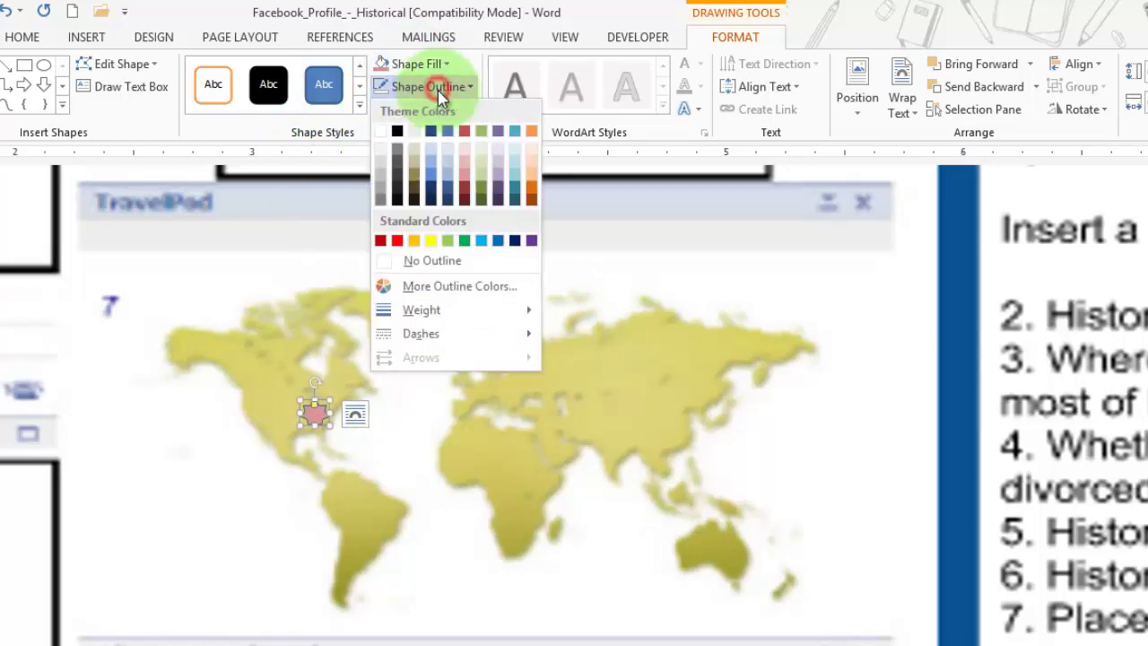
click(482, 175)
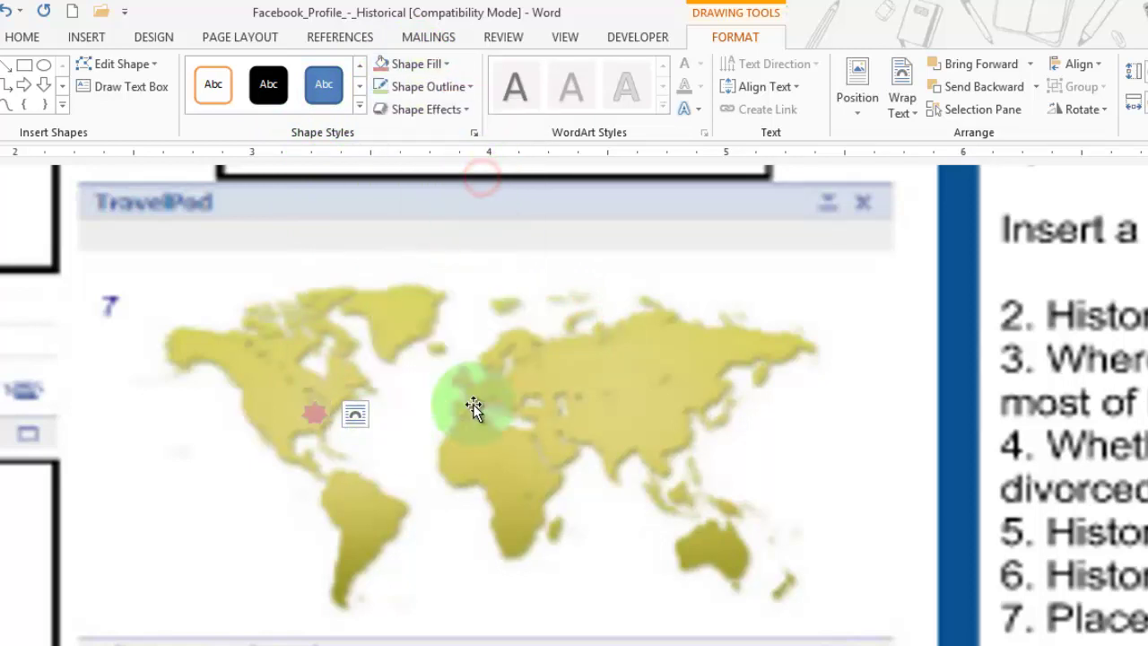
Move the star slightly down and to the left over the eastern United States and deselect it.
click(472, 405)
double_click(312, 412)
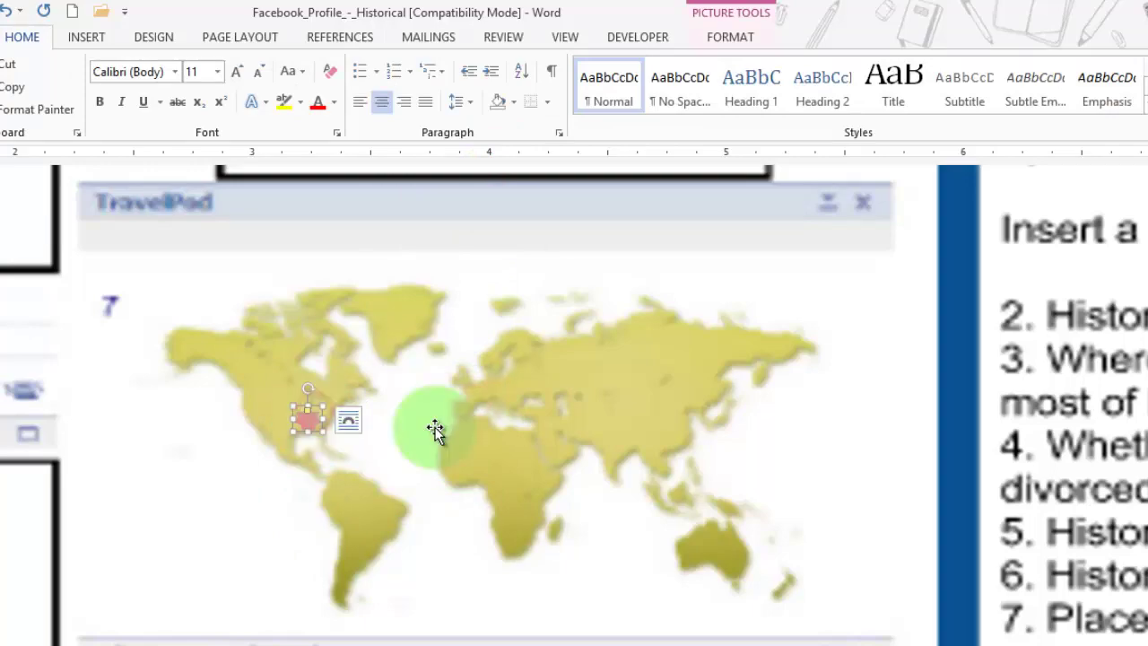
scroll(484, 445, down, 2)
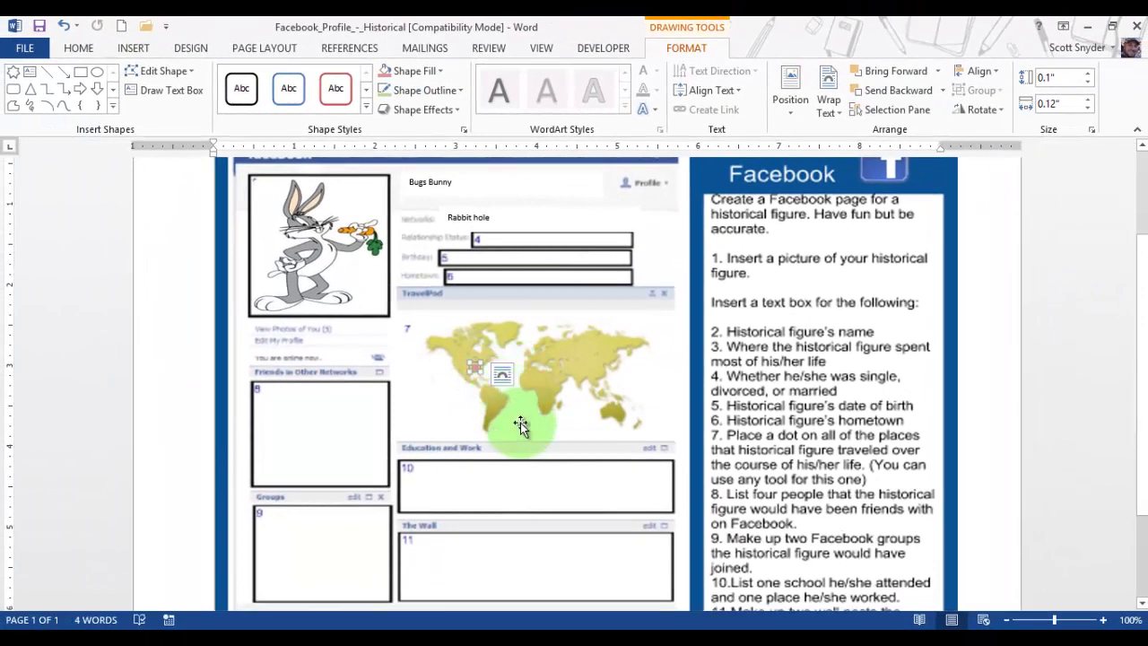
click(522, 415)
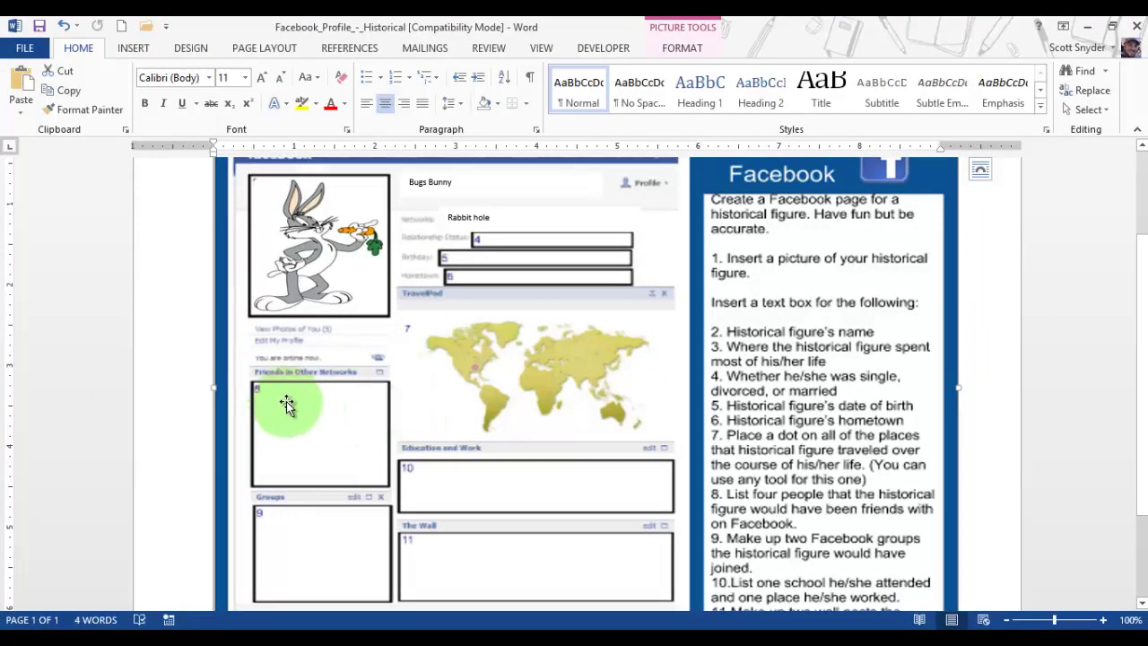